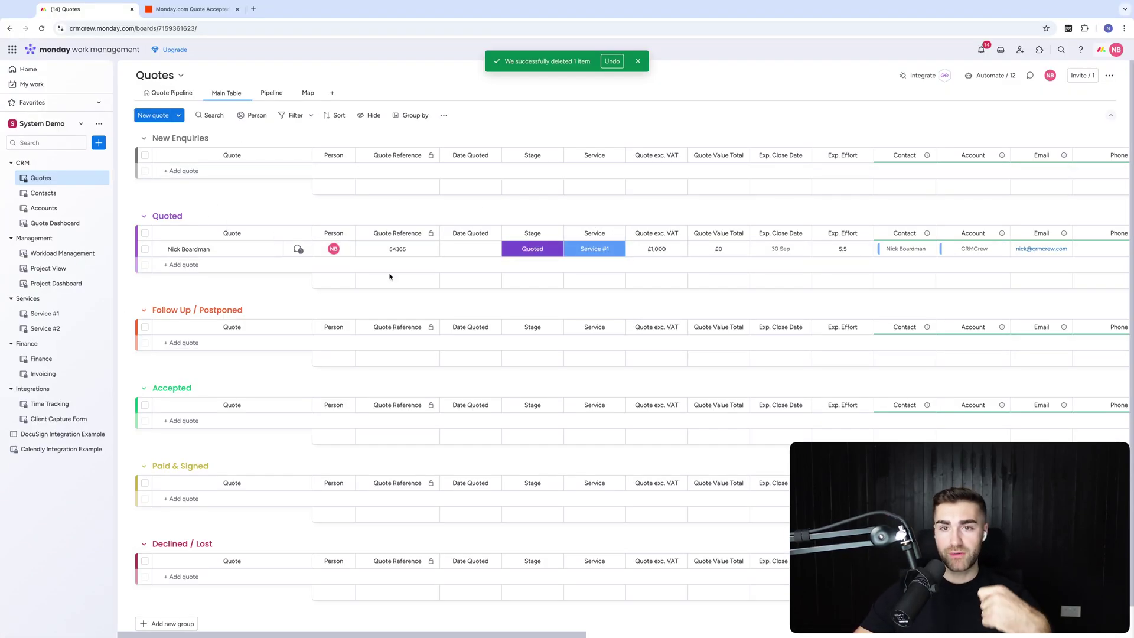
Look over the quote's stage labels without changing them, then switch to the quote-accepted zap
left_click(537, 249)
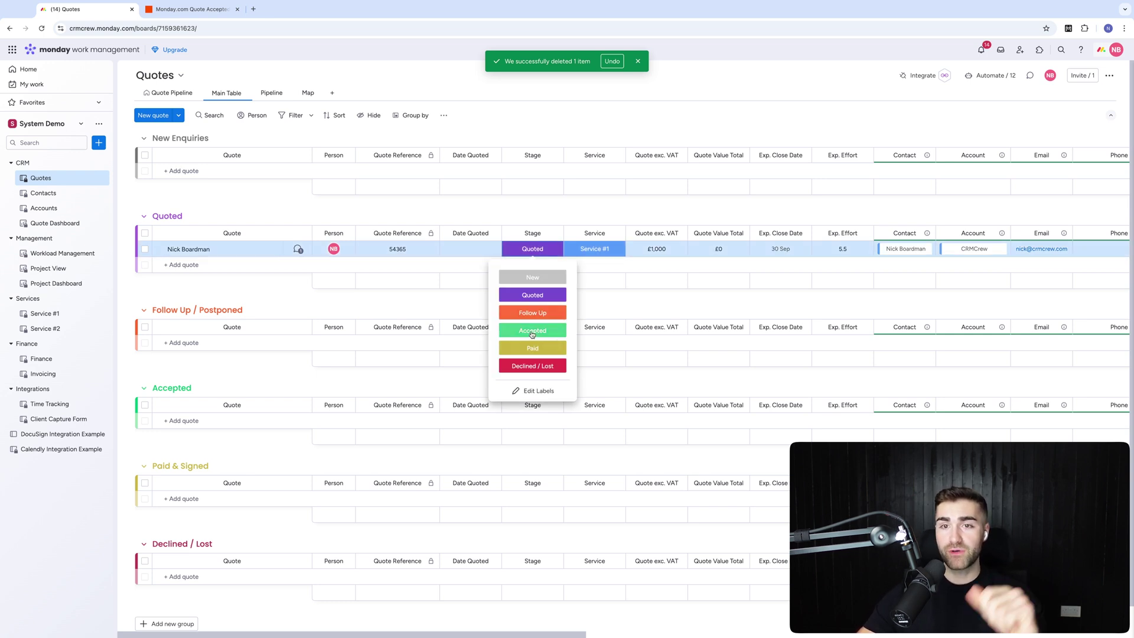
scroll(637, 187, "right", 1)
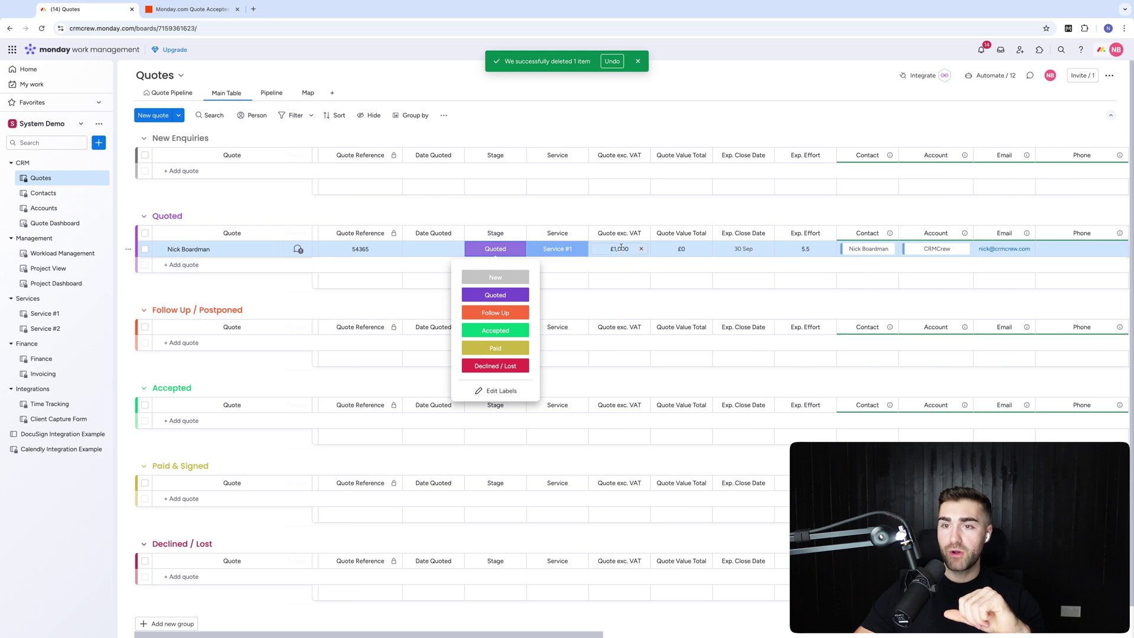
scroll(621, 248, "right", 1)
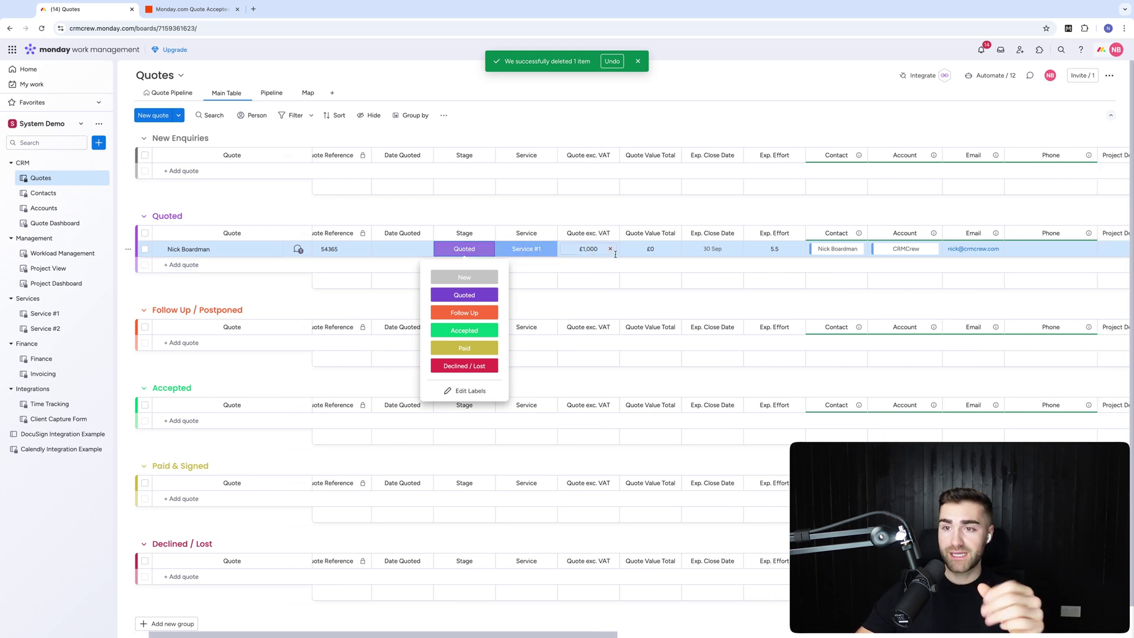
scroll(615, 254, "right", 3)
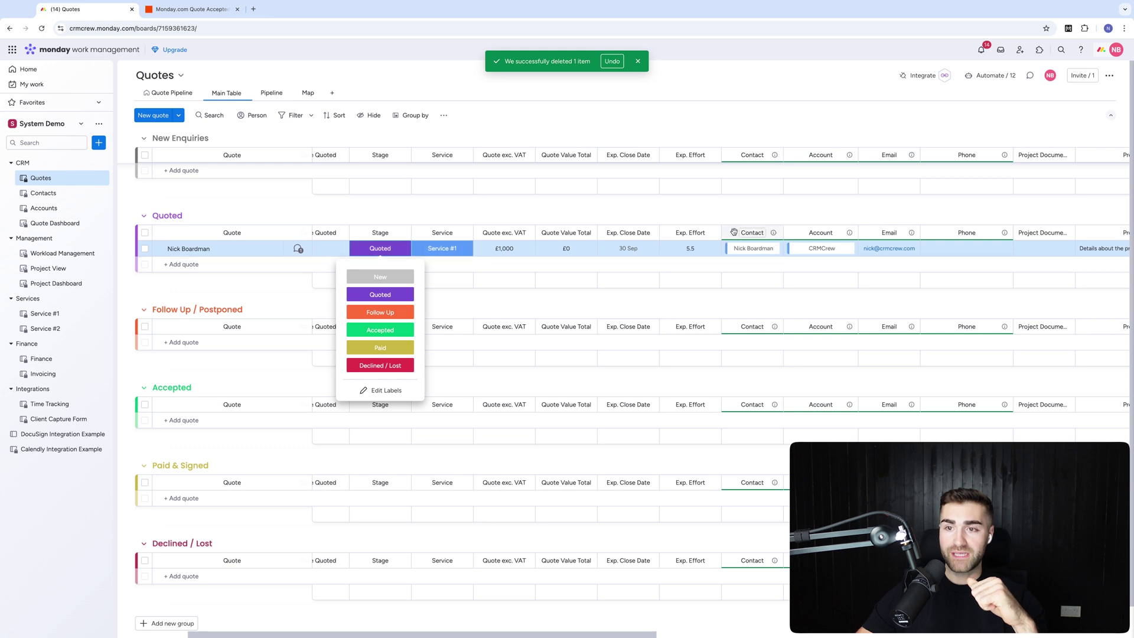
left_click(712, 204)
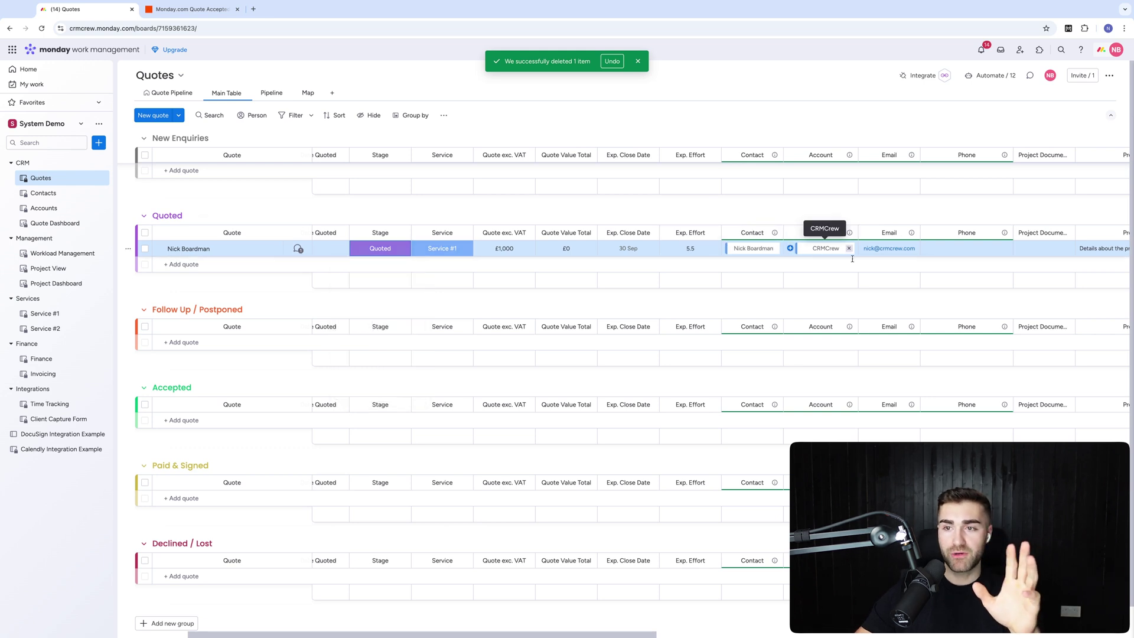
scroll(815, 248, "left", 5)
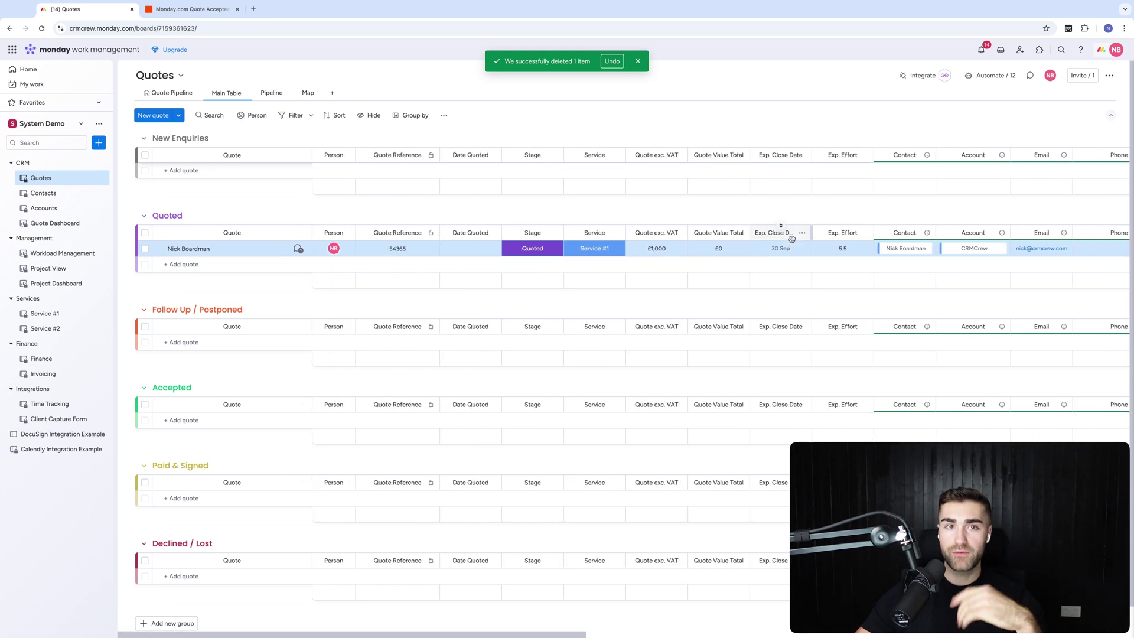
left_click(211, 15)
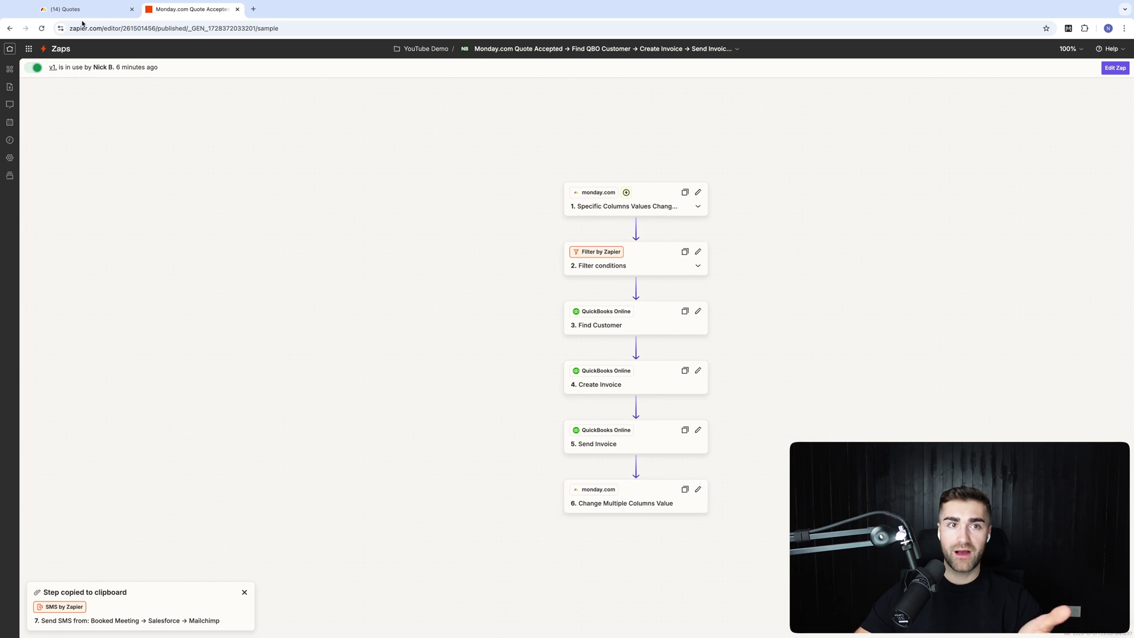
left_click(65, 9)
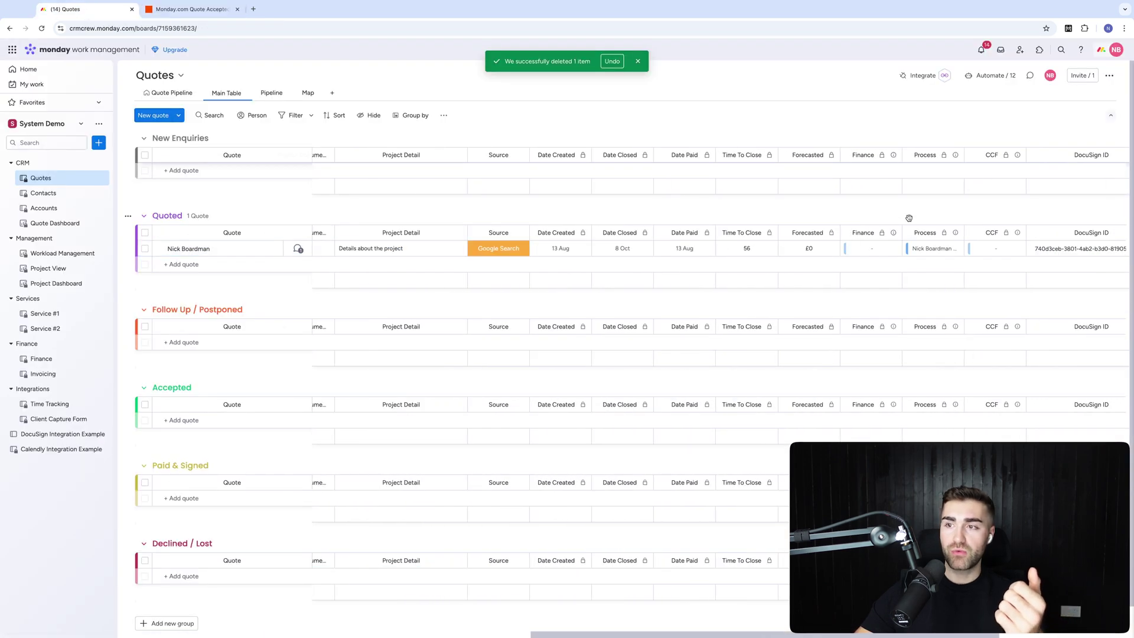
scroll(909, 218, "right", 5)
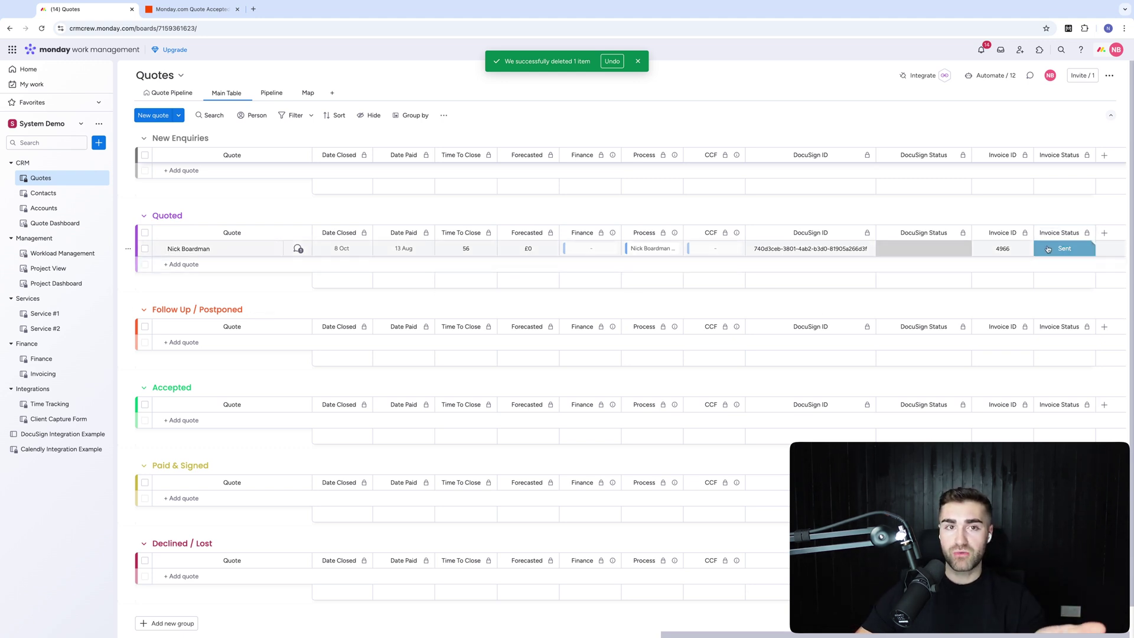
scroll(474, 283, "left", 15)
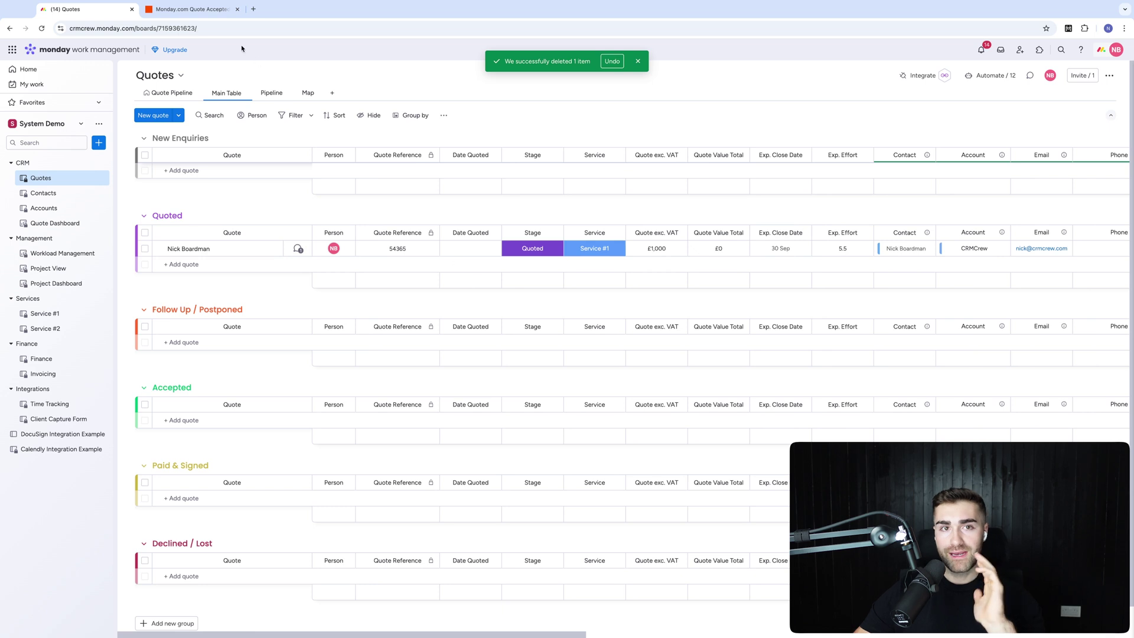
left_click(189, 9)
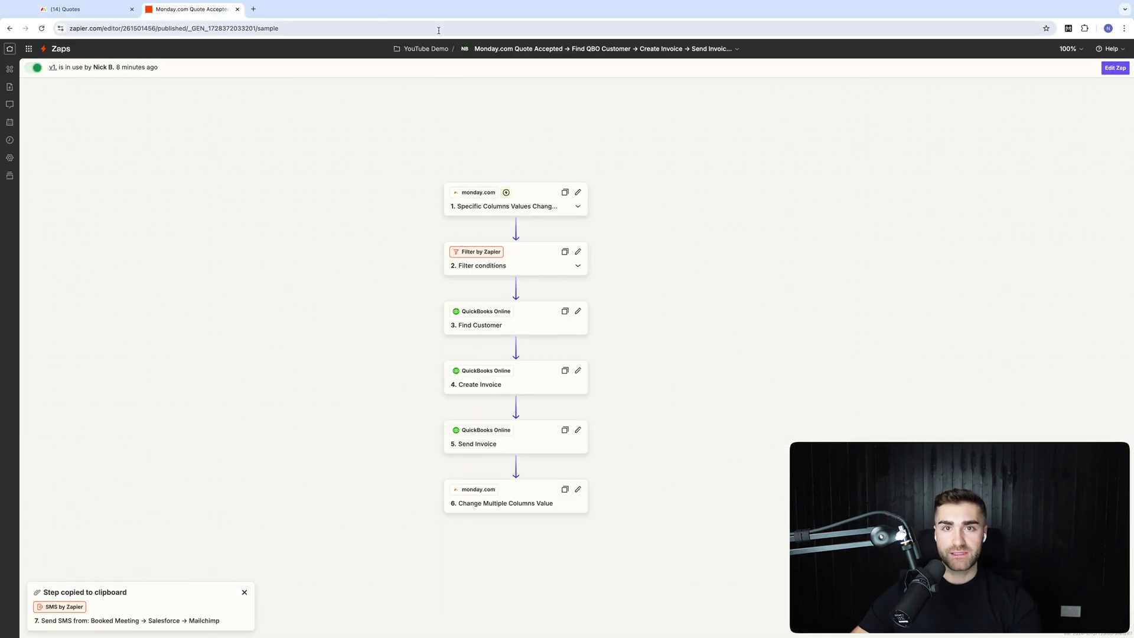
Open the YouTube Demo folder from the zap editor's breadcrumb
left_click(426, 48)
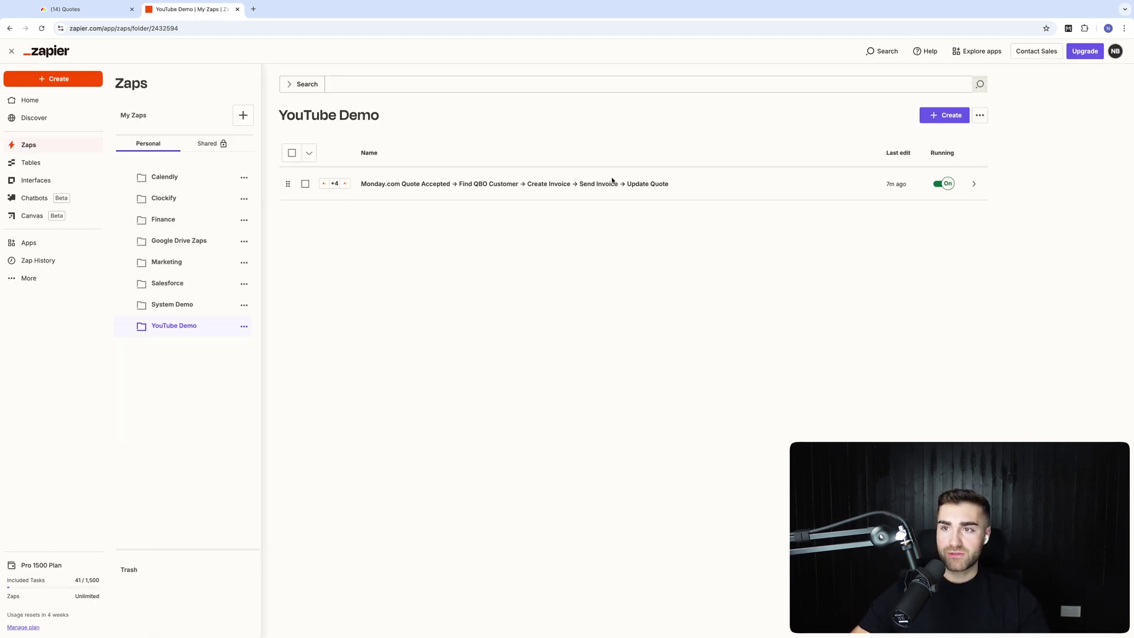
Create a new zap in YouTube Demo with QuickBooks Online as its trigger app
left_click(962, 113)
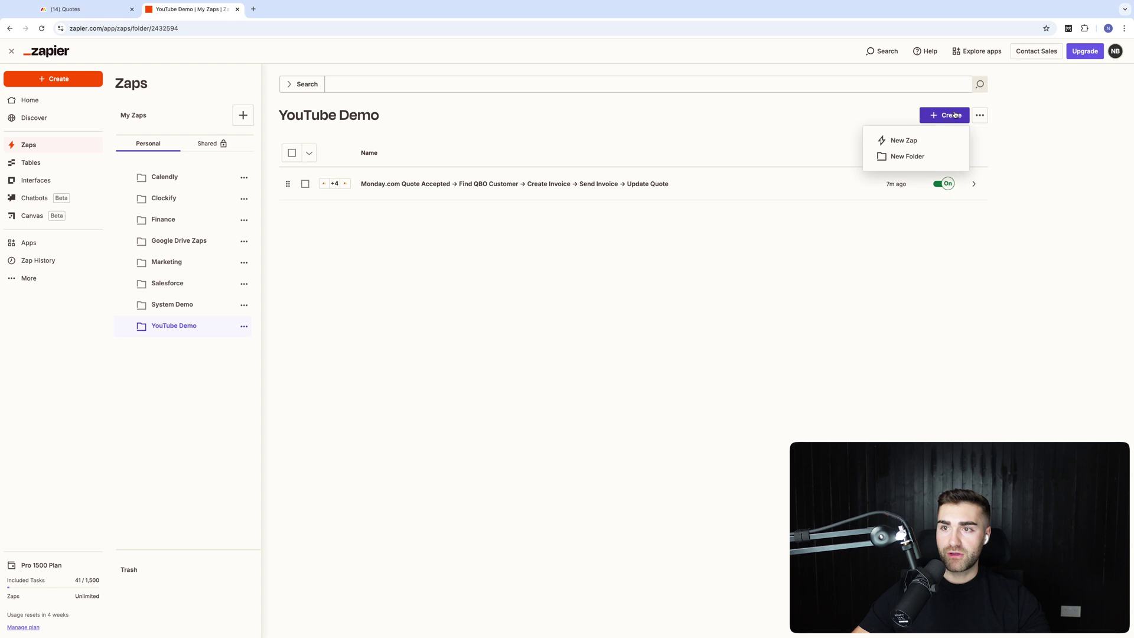
left_click(903, 137)
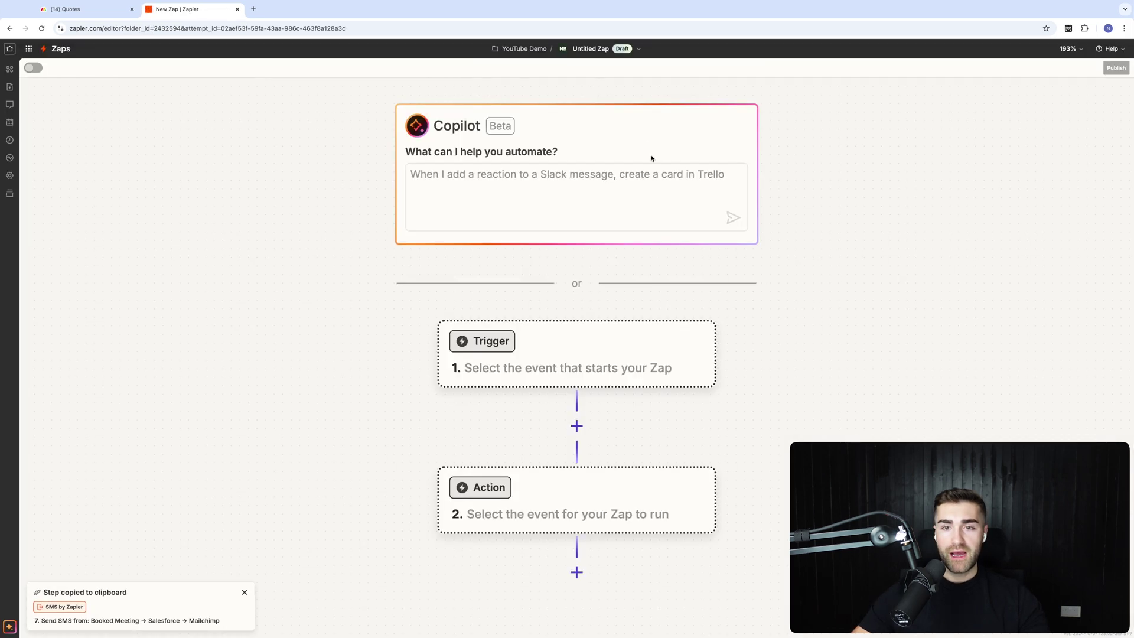
left_click(515, 357)
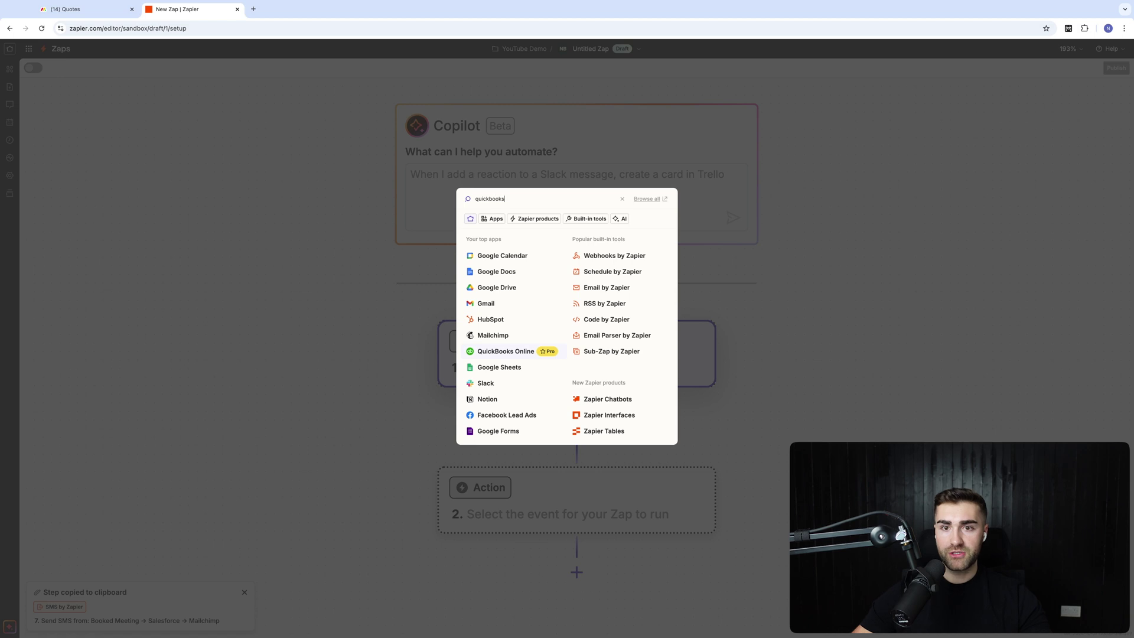
left_click(492, 228)
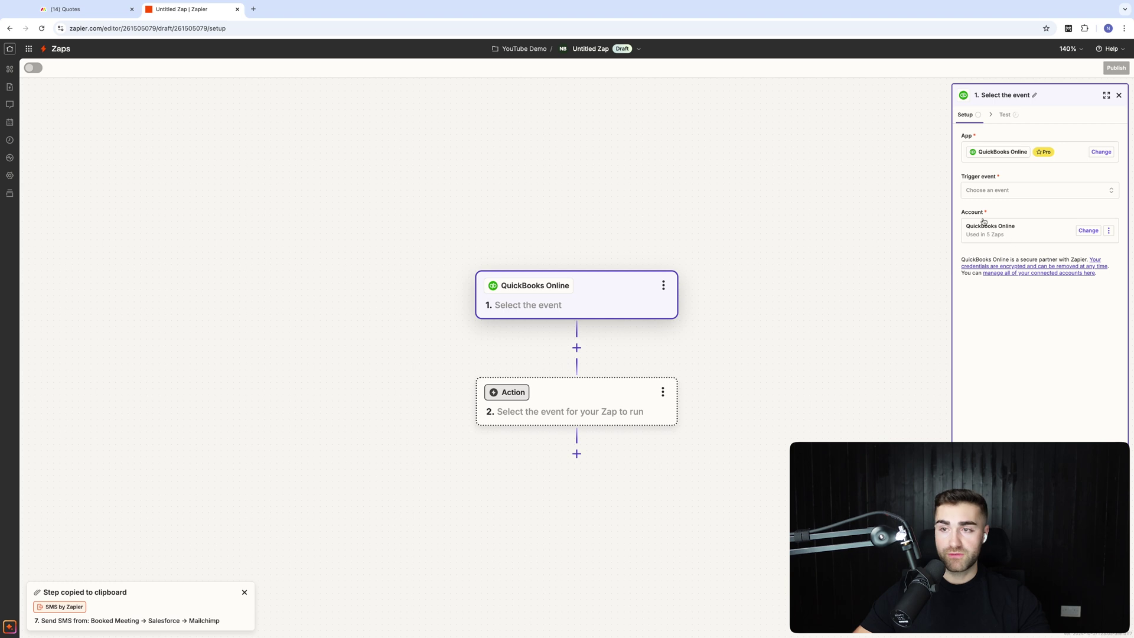
Set the QuickBooks Online trigger event to New Invoice Paid
left_click(975, 192)
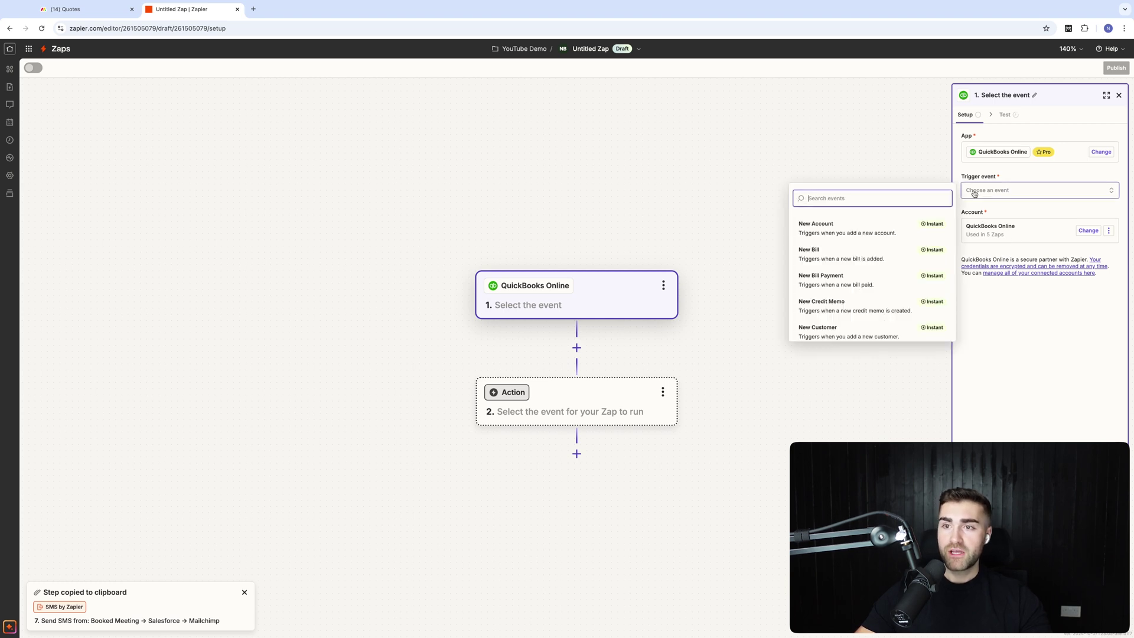
scroll(850, 266, "down", 1)
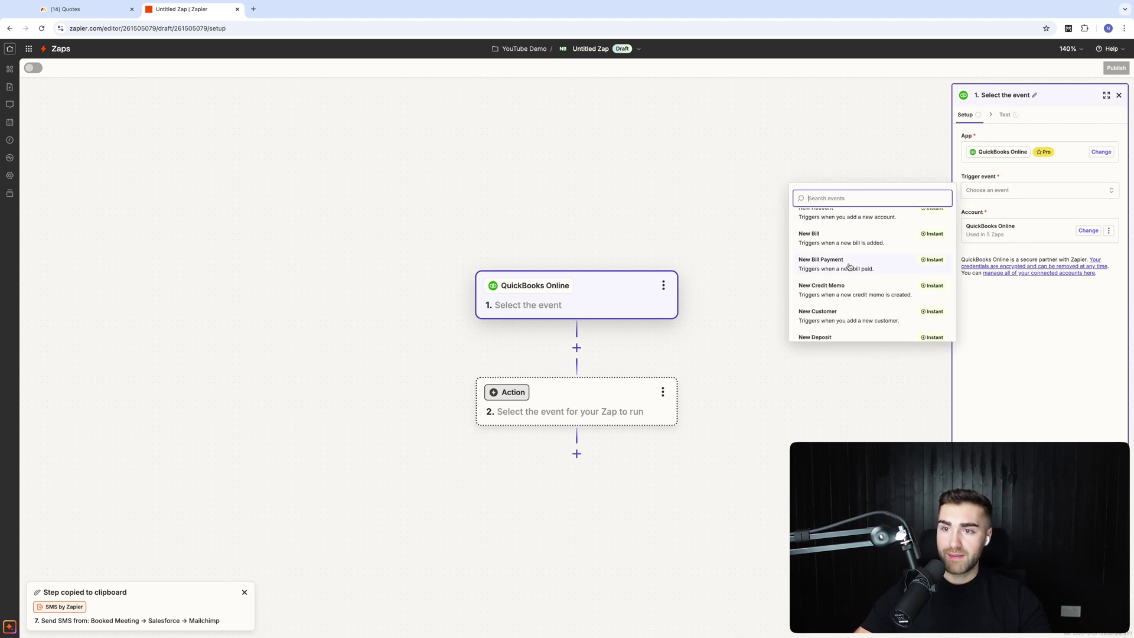
scroll(849, 267, "down", 5)
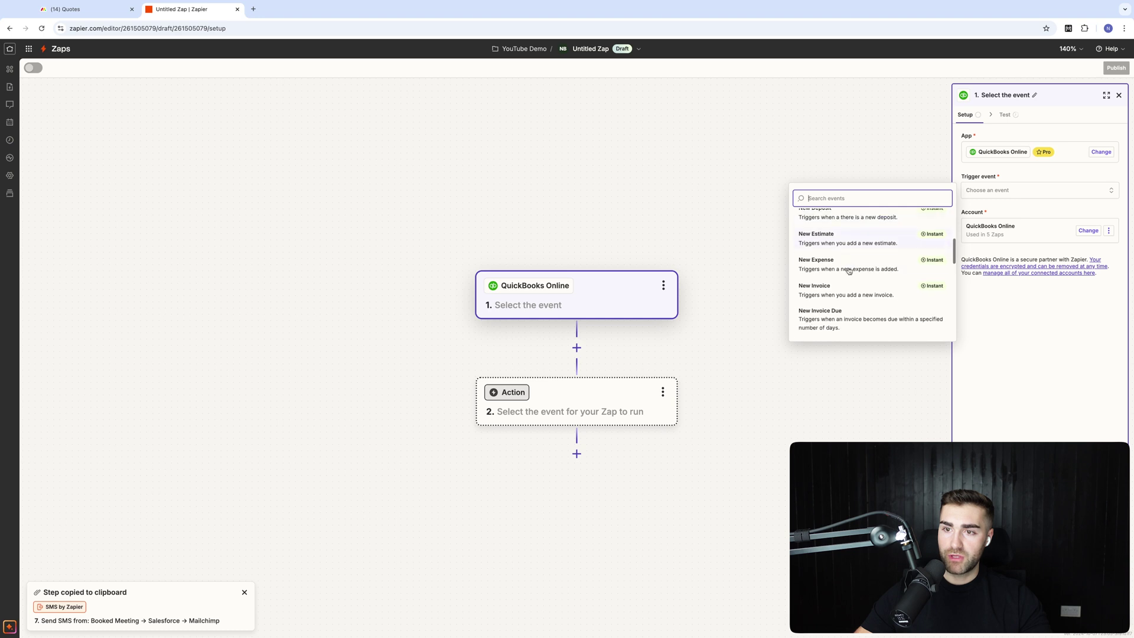
scroll(839, 286, "down", 3)
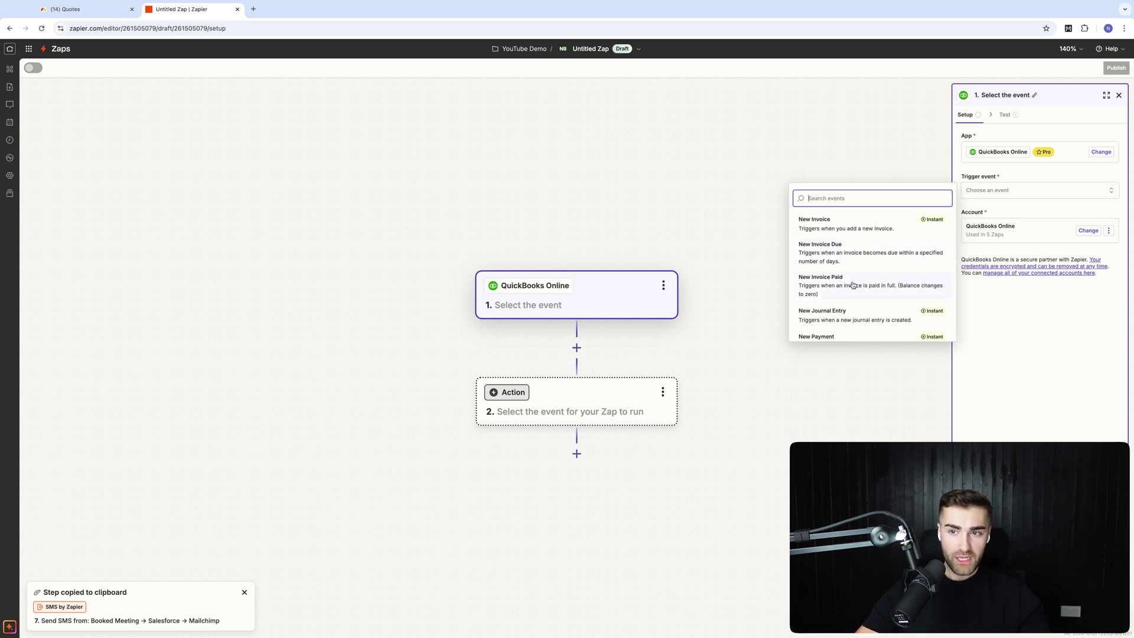
left_click(852, 284)
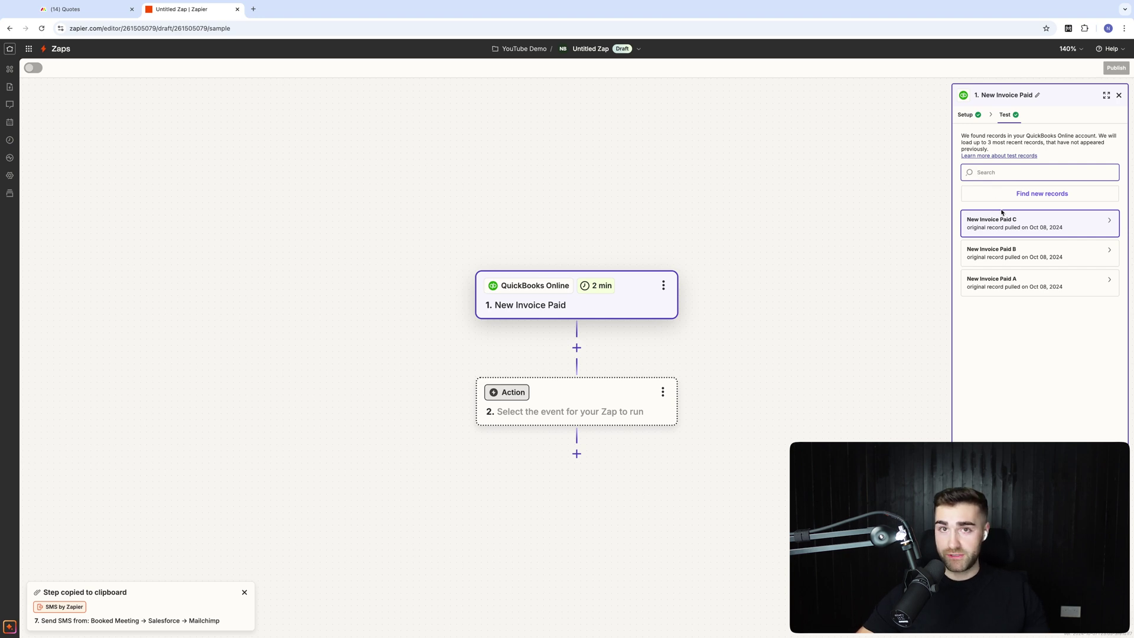
Add a monday.com second step using the Get Item by Column Value action
left_click(893, 317)
left_click(576, 347)
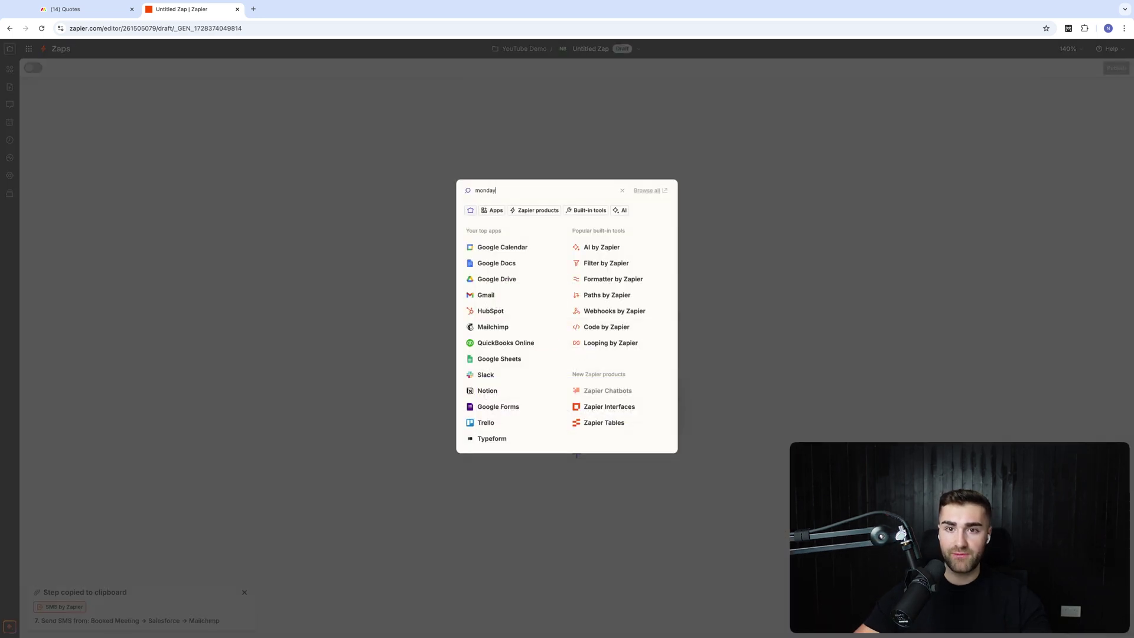
left_click(482, 213)
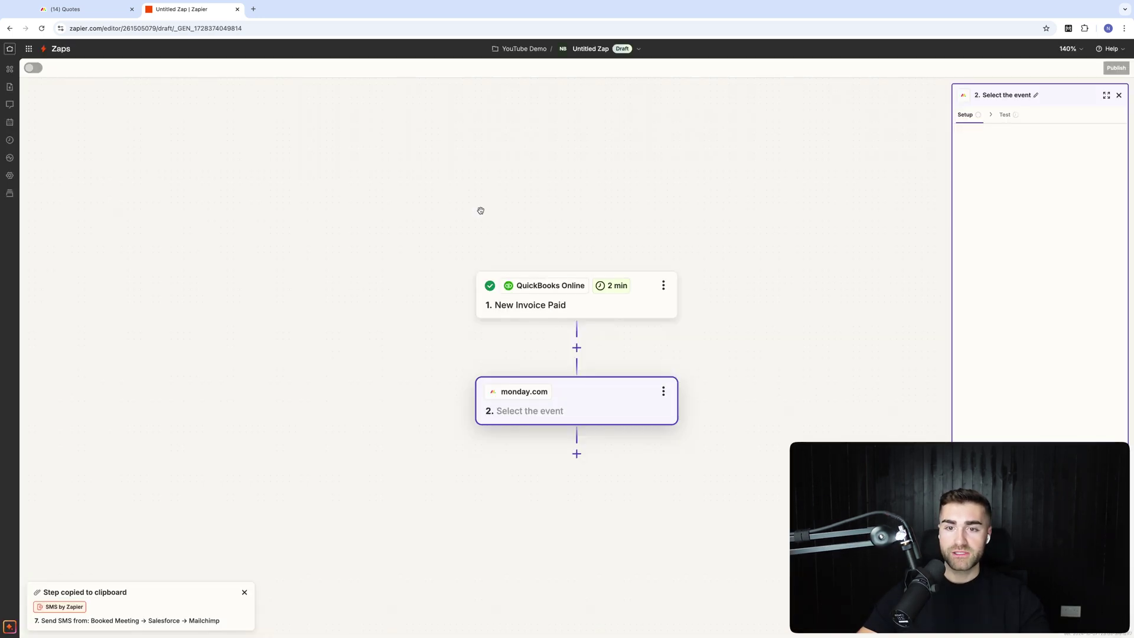
left_click(992, 189)
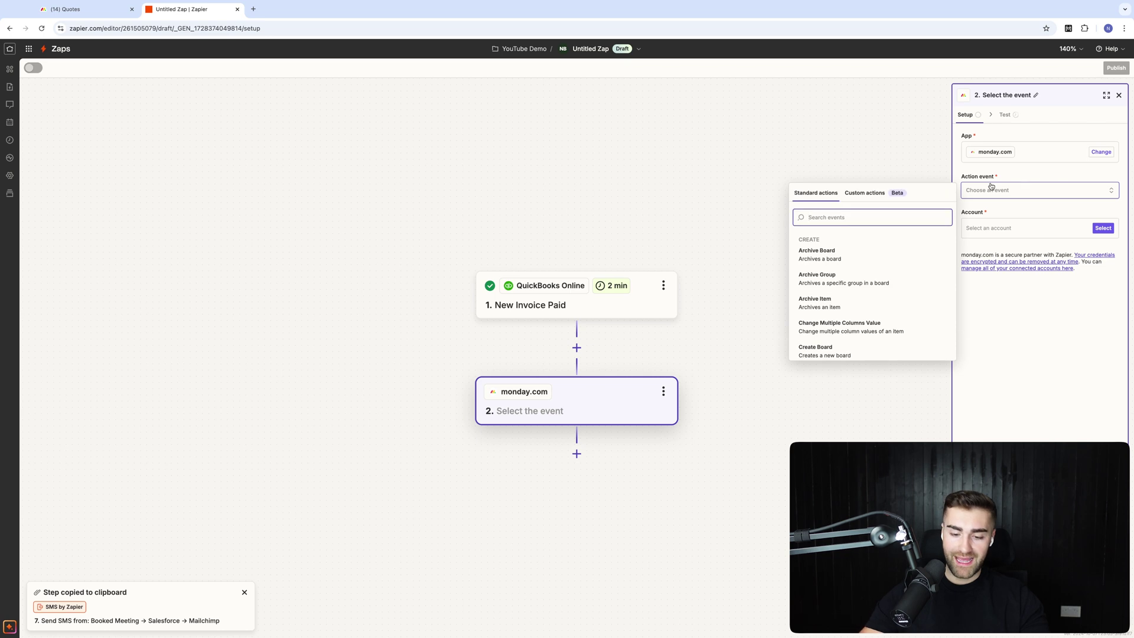
type("get item")
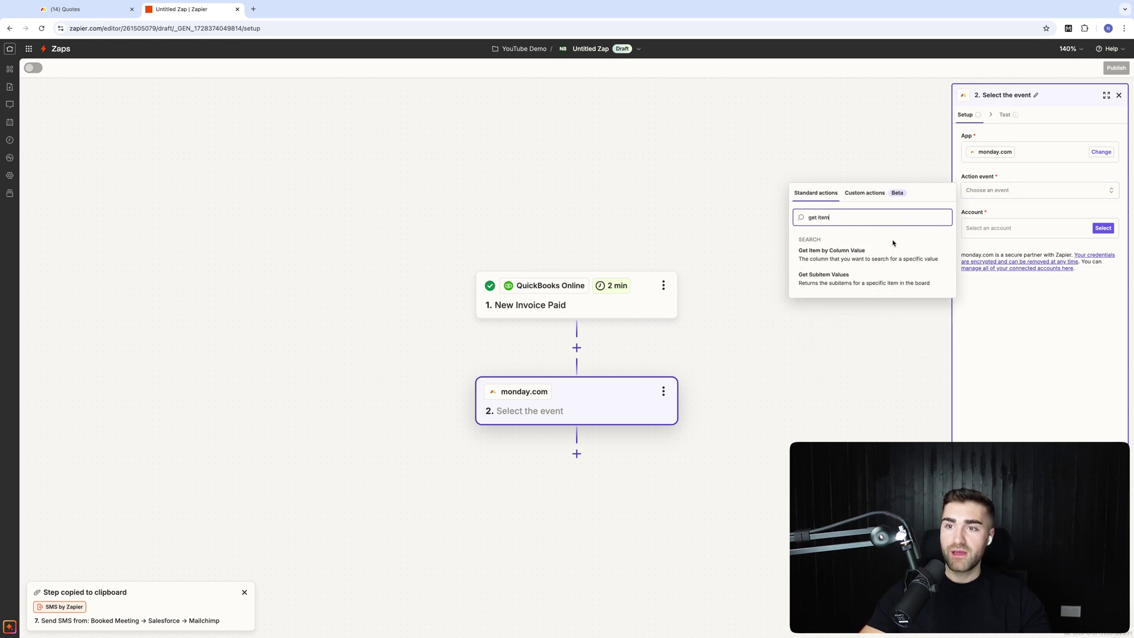
left_click(880, 253)
left_click(994, 230)
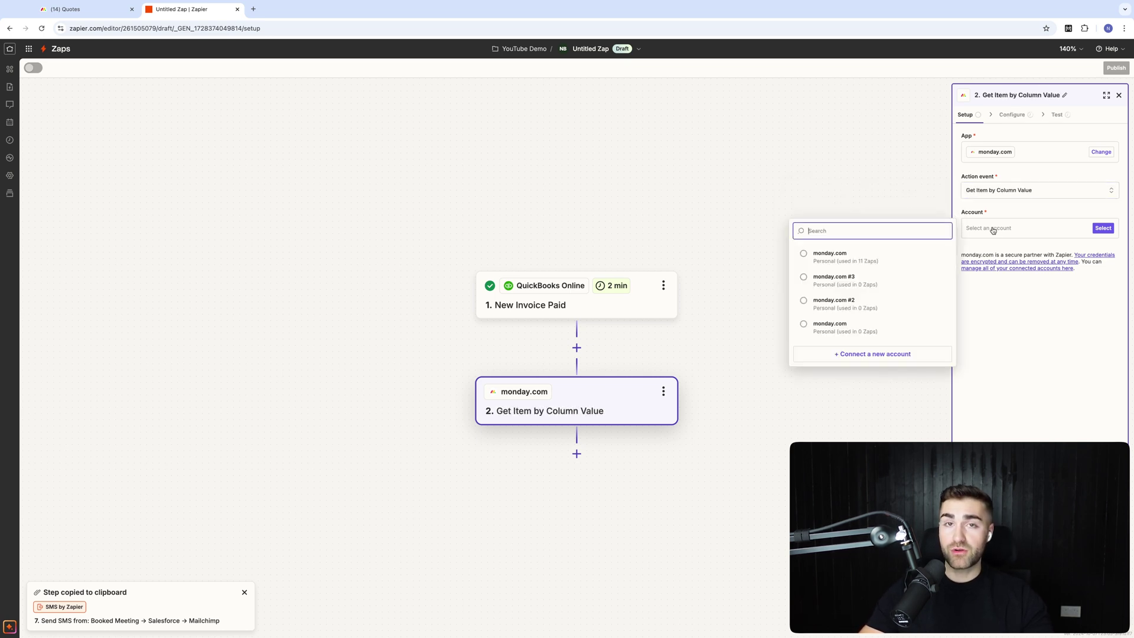
Connect the monday.com account and search the Quotes board's Invoice ID column
left_click(880, 257)
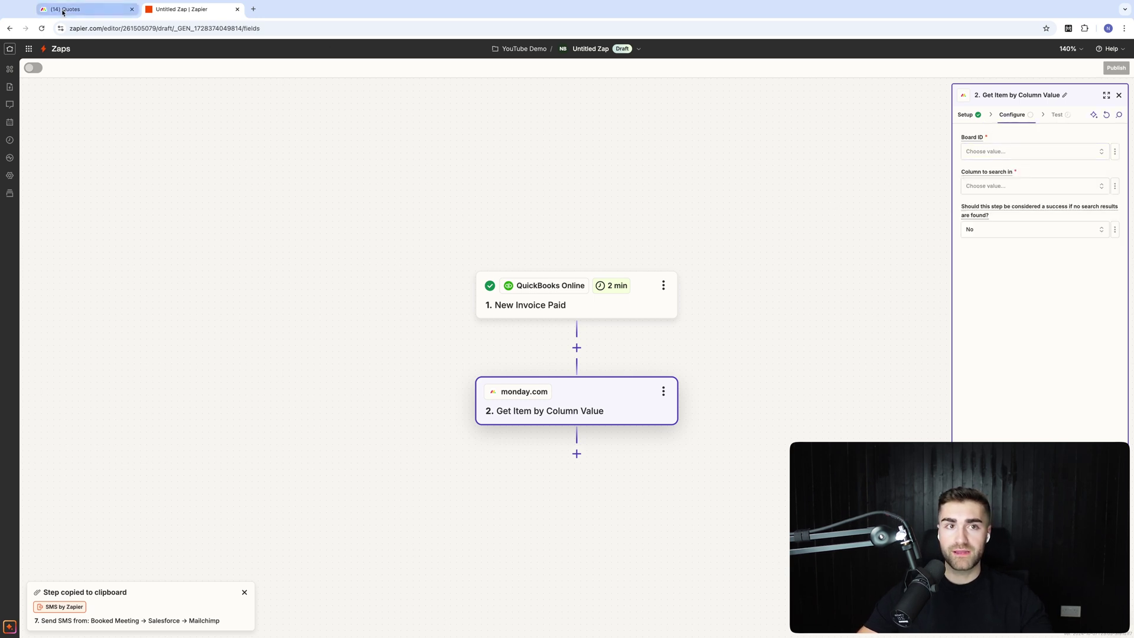
left_click(971, 152)
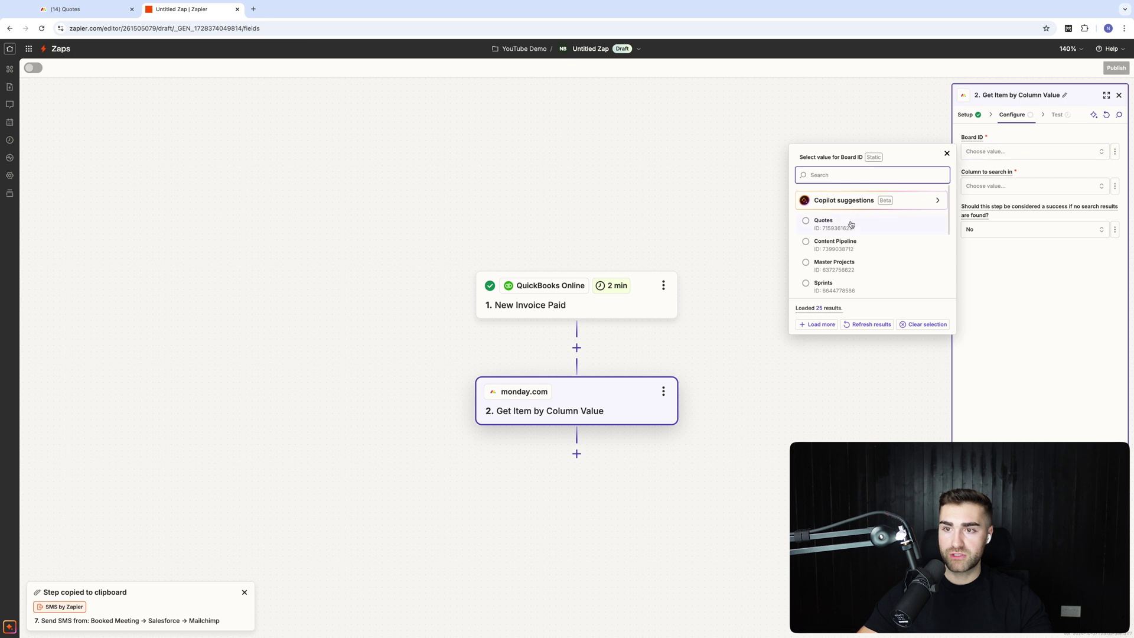
left_click(851, 224)
left_click(991, 185)
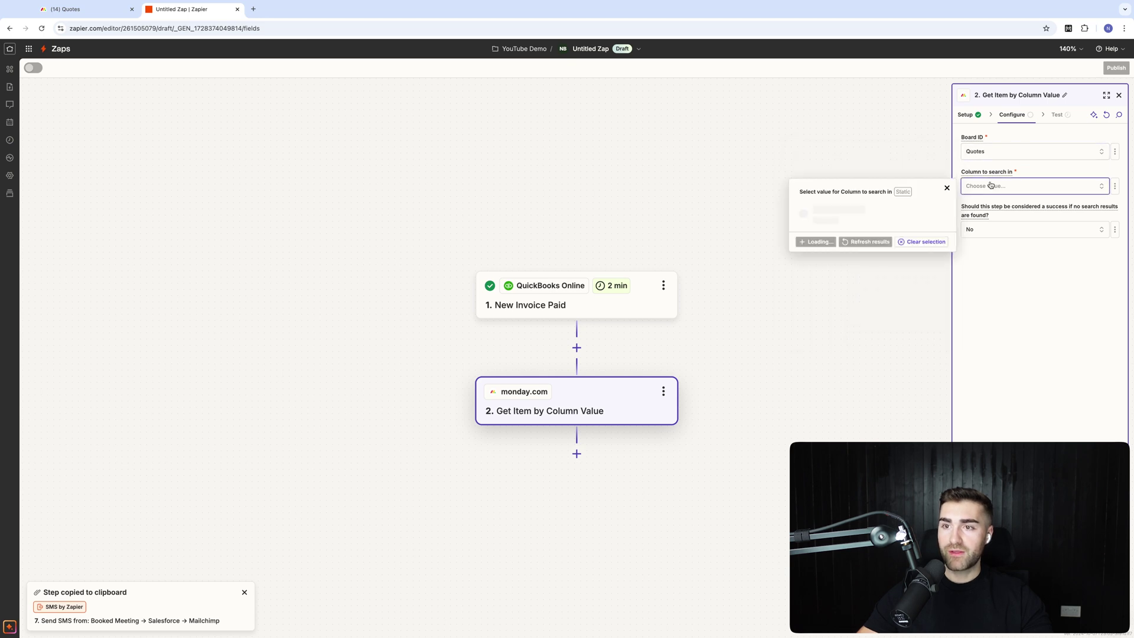
type("invoice")
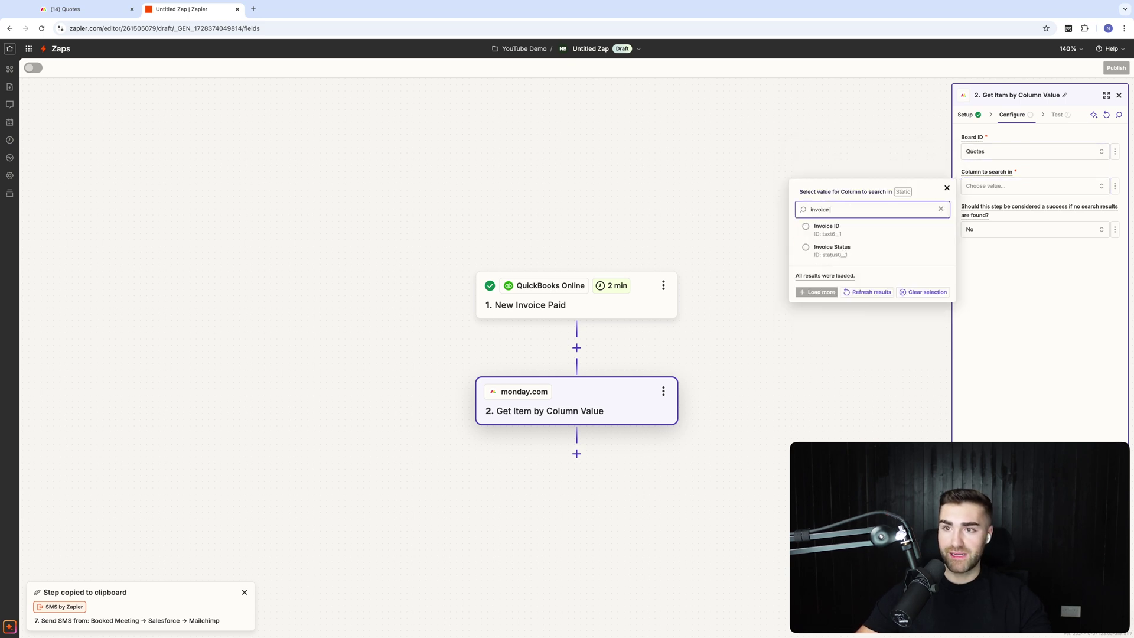
type(" id")
left_click(824, 229)
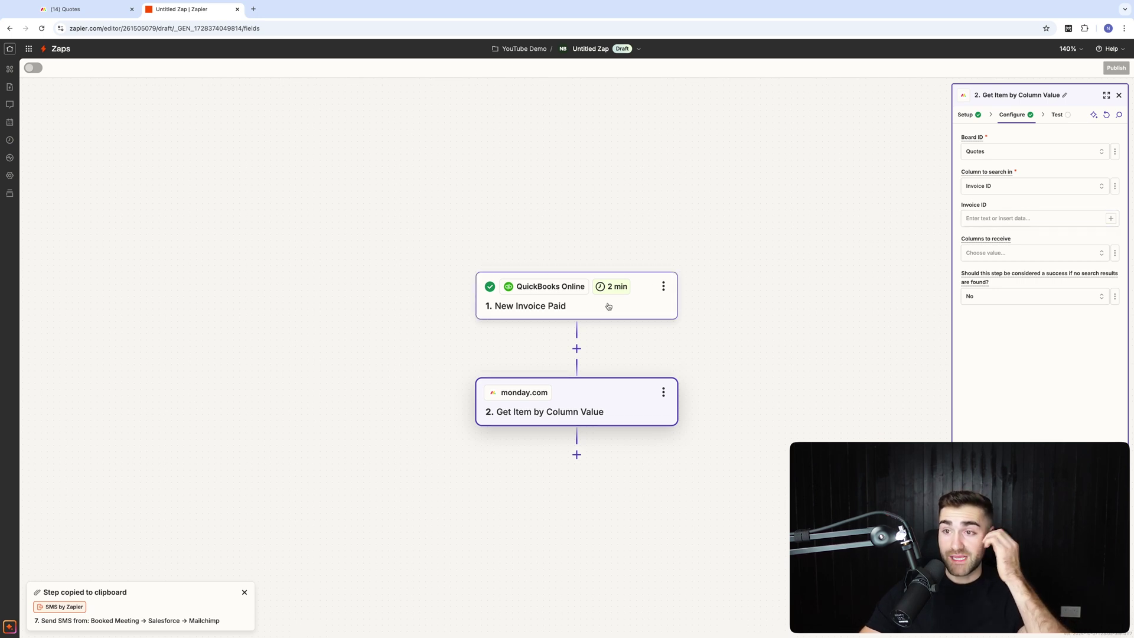
Map the paid invoice's ID 4965 into the search's Invoice ID field
left_click(1112, 218)
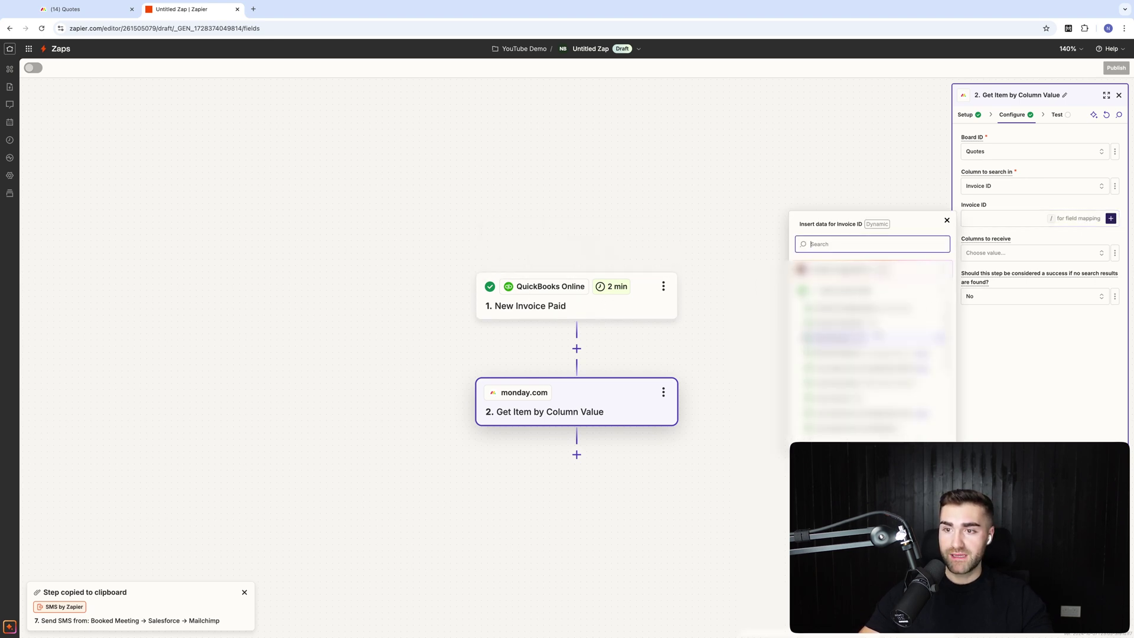
scroll(871, 355, "down", 1)
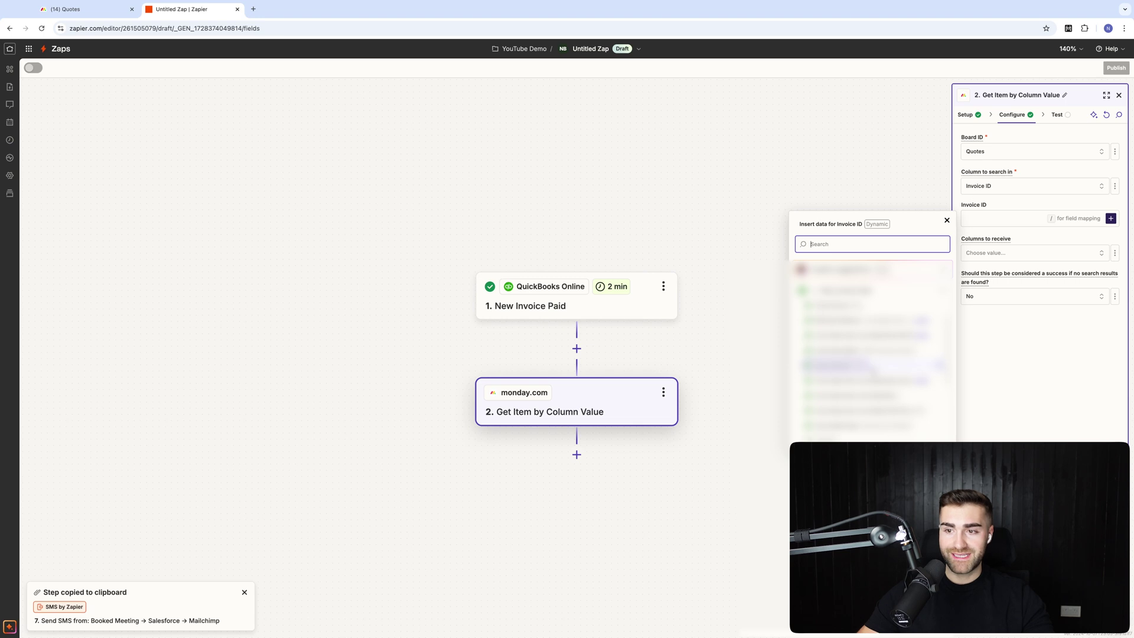
scroll(871, 365, "down", 4)
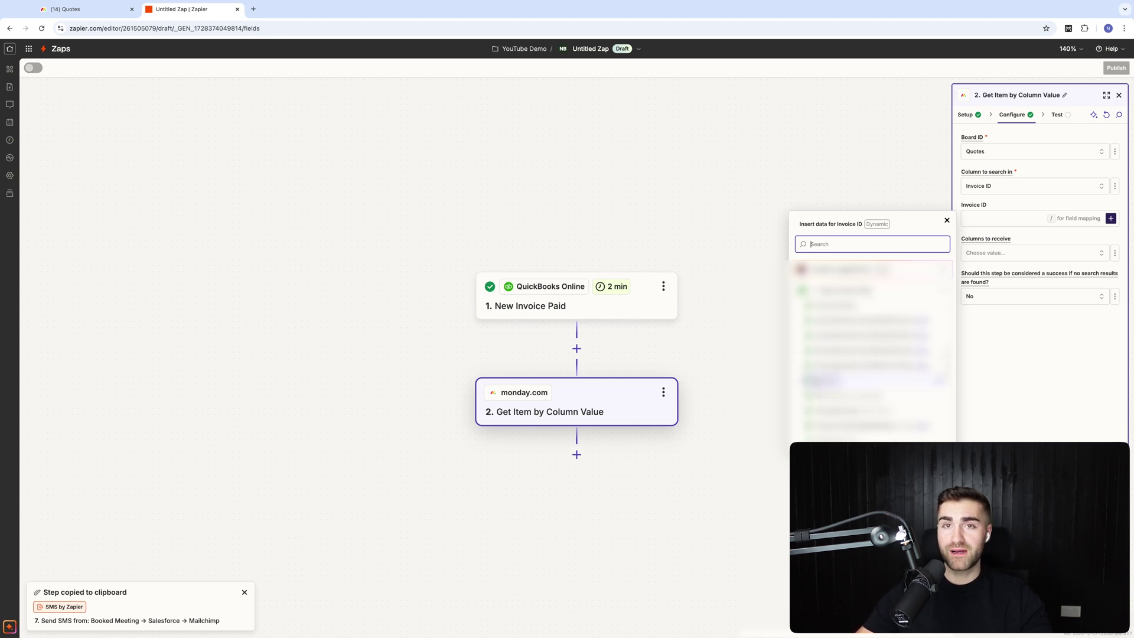
left_click(821, 379)
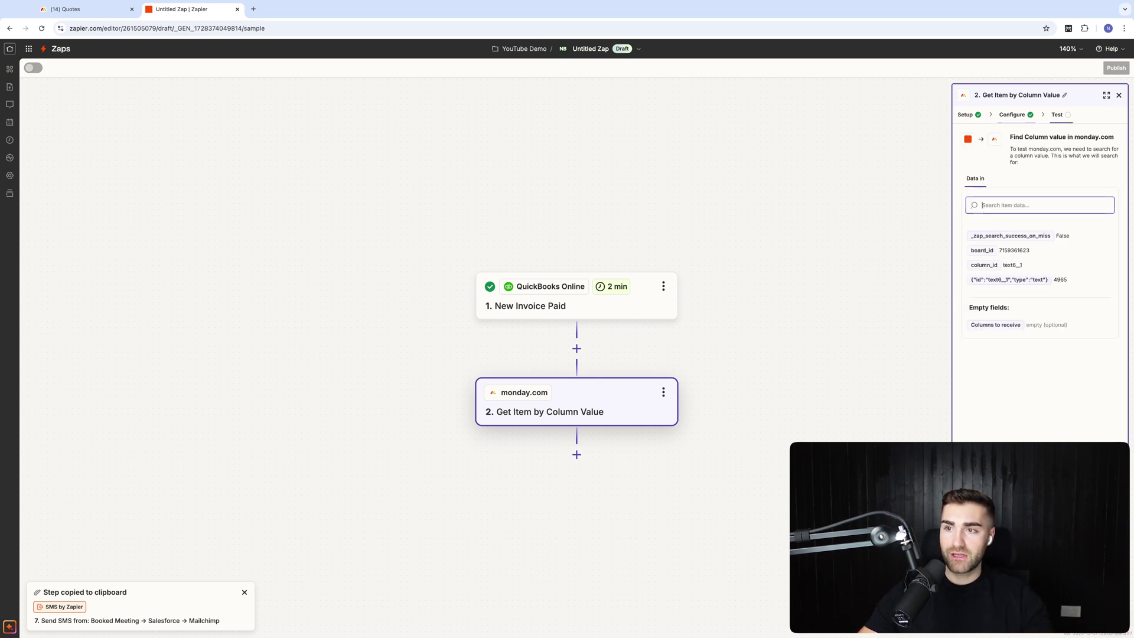
Test the search step and confirm the returned quote matches the Quotes board entry
left_click(1010, 116)
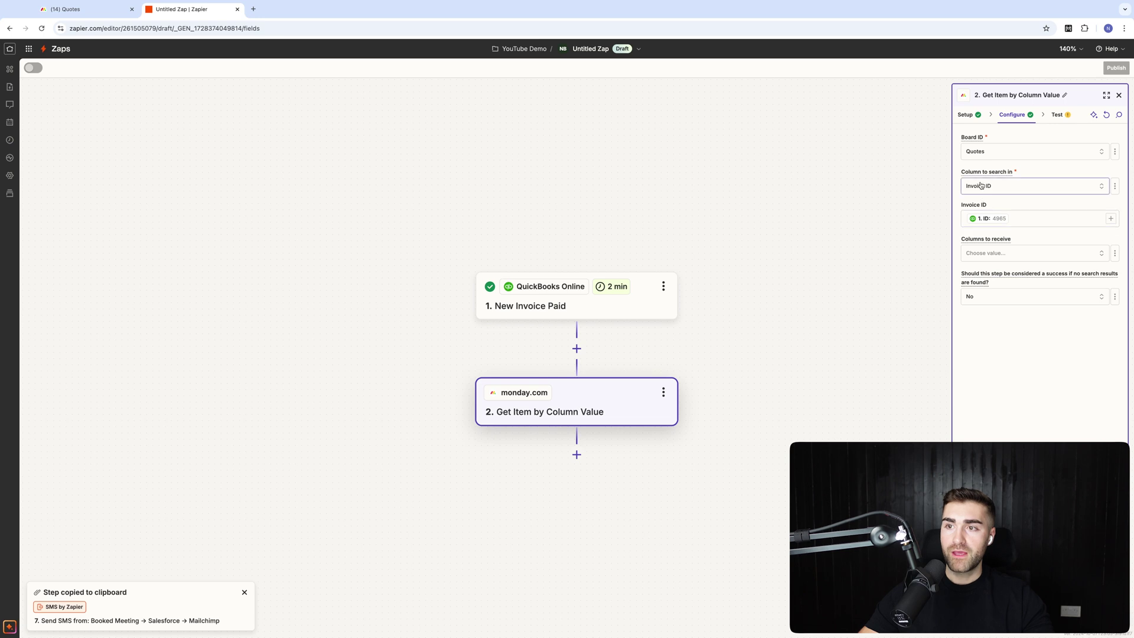
key("ctrl+shift+Tab")
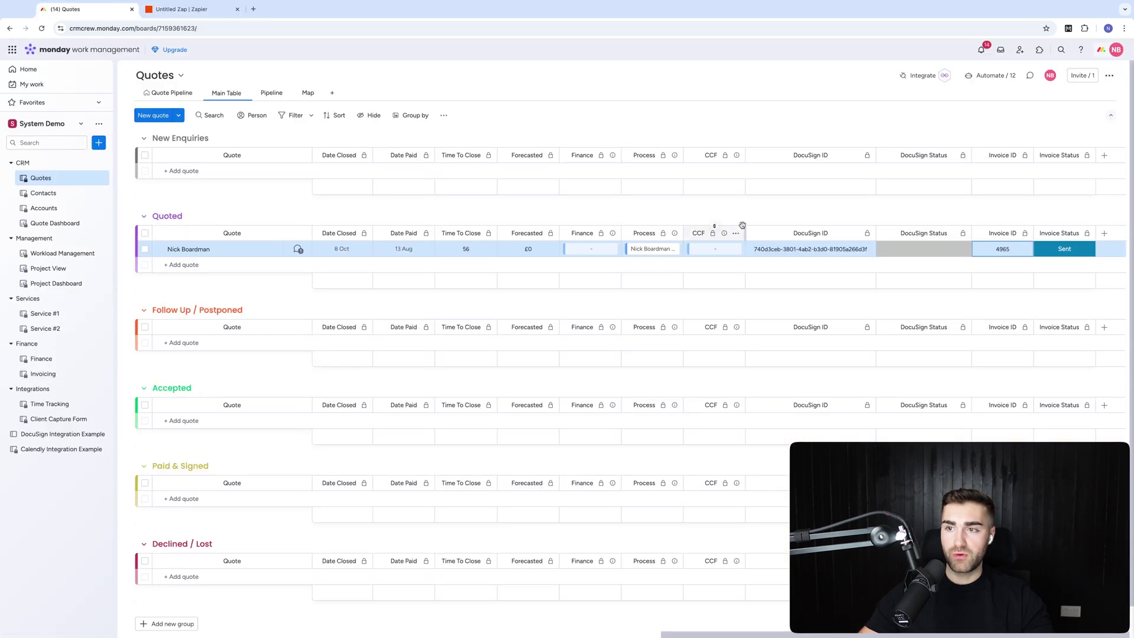
left_click(183, 9)
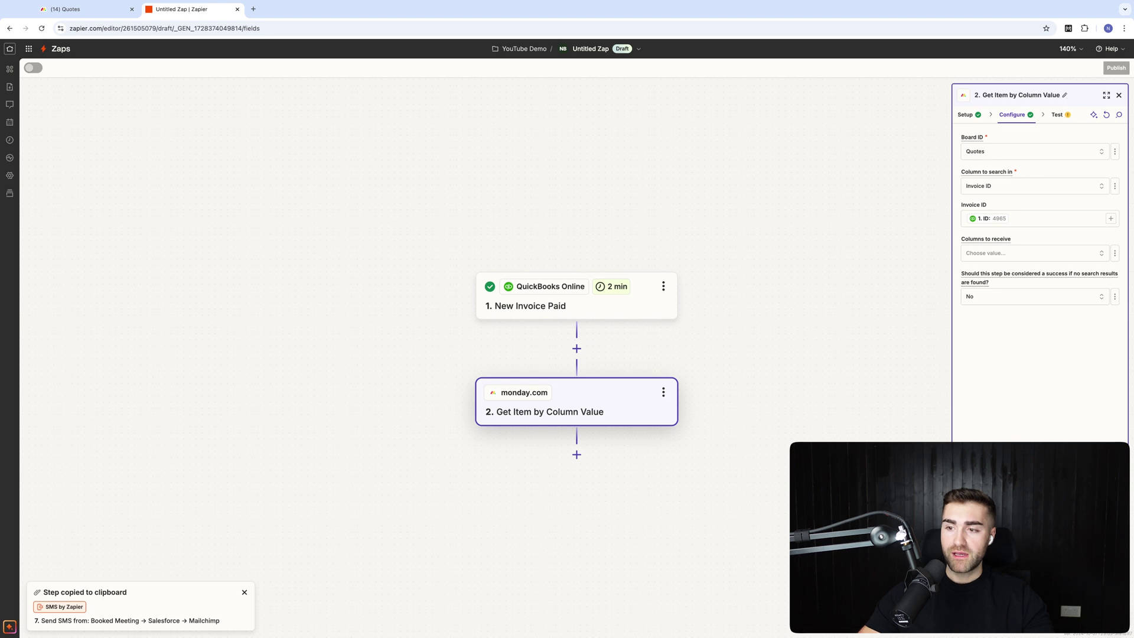
left_click(1040, 467)
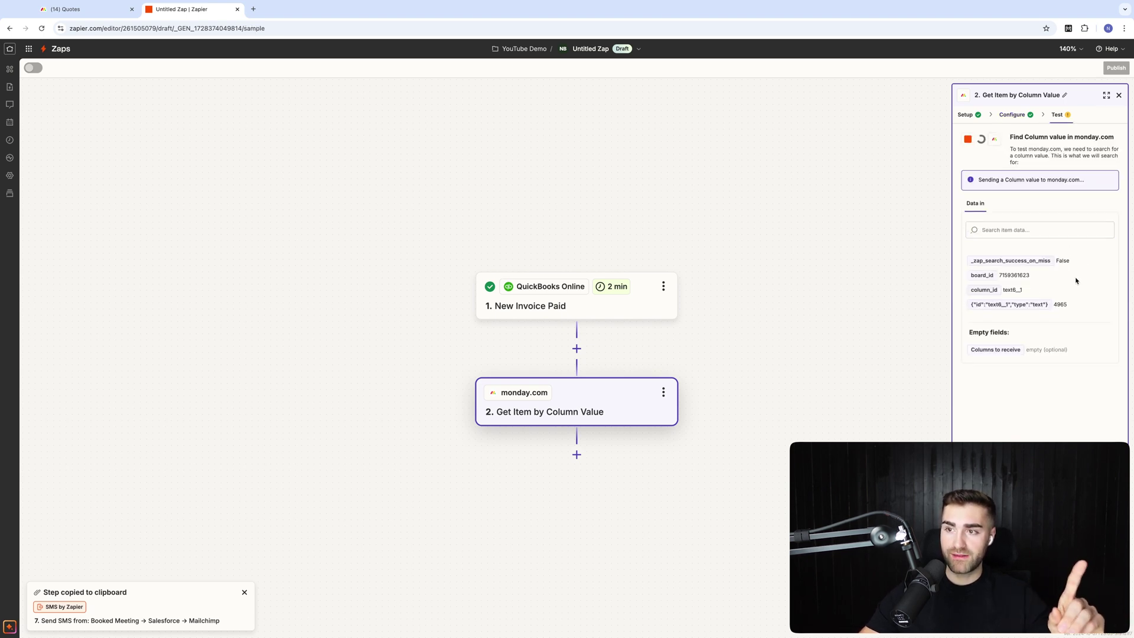
scroll(1004, 283, "down", 3)
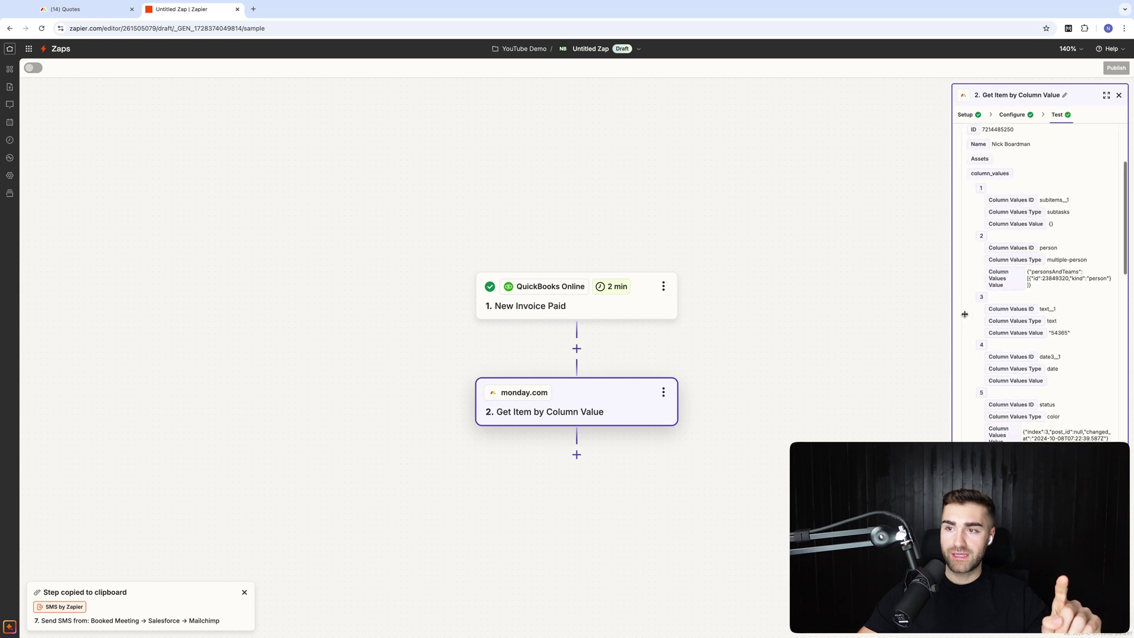
left_click(114, 13)
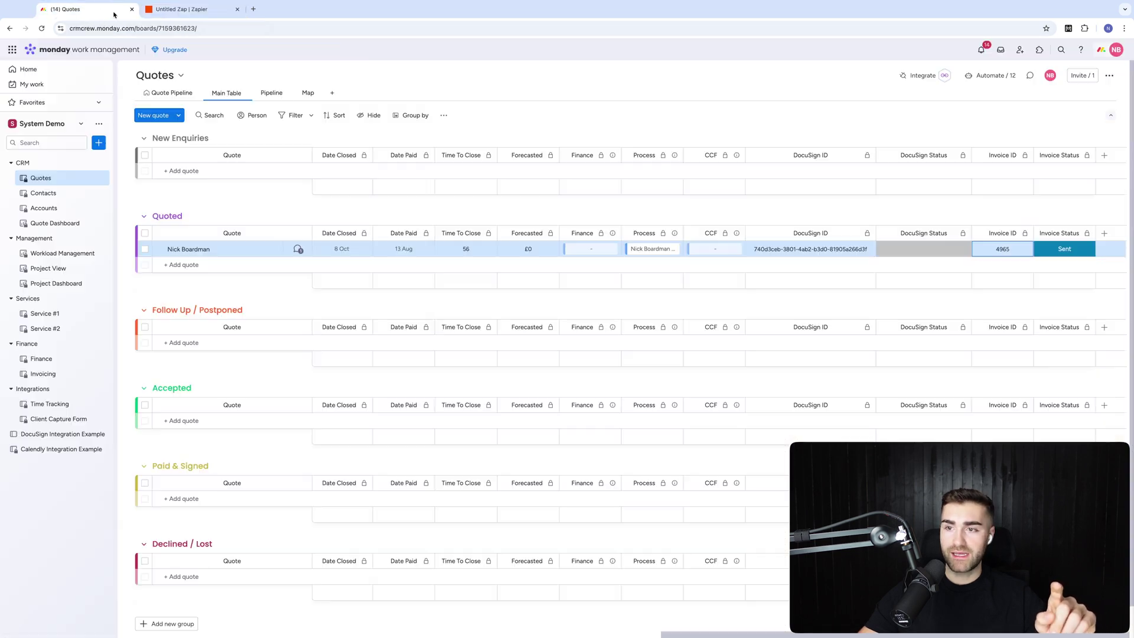
left_click(186, 7)
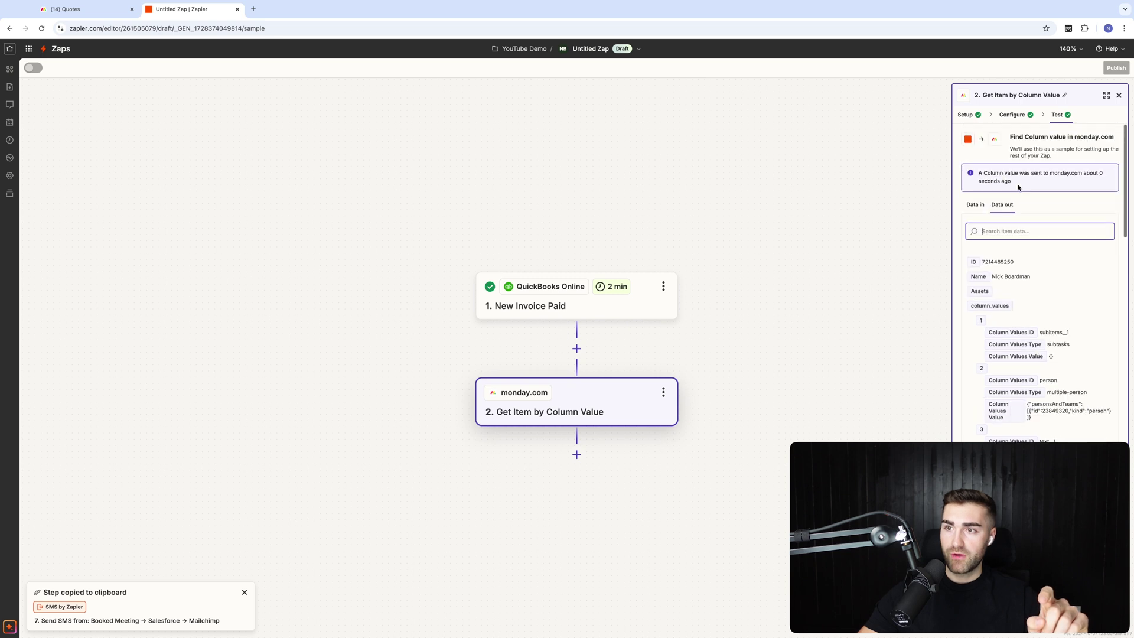
scroll(989, 145, "down", 2)
left_click(977, 138)
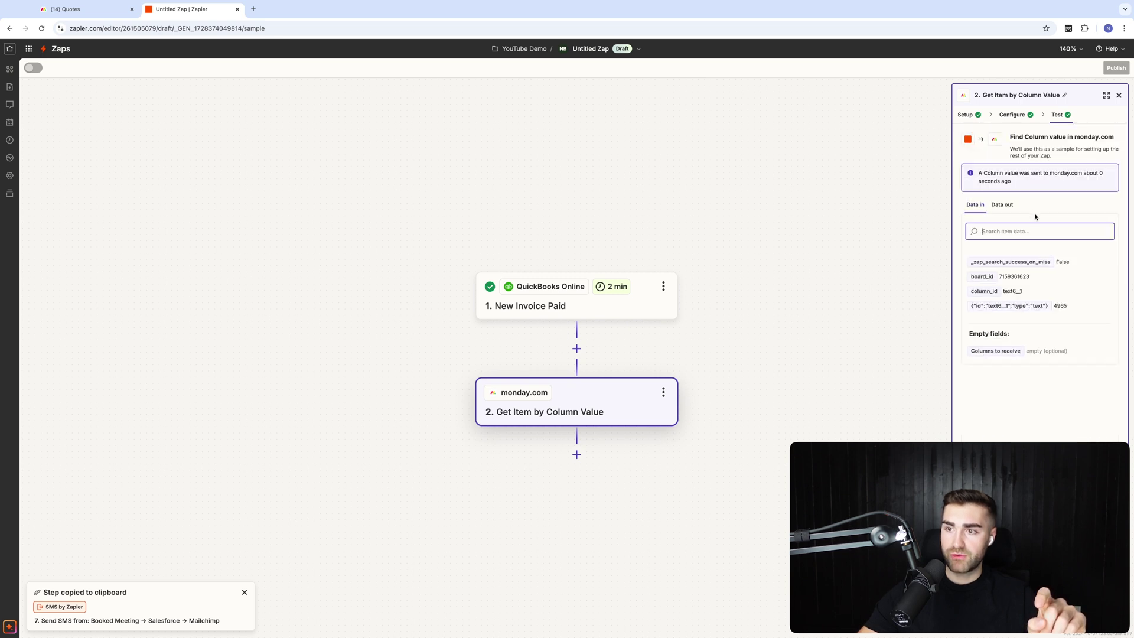
left_click(1060, 305)
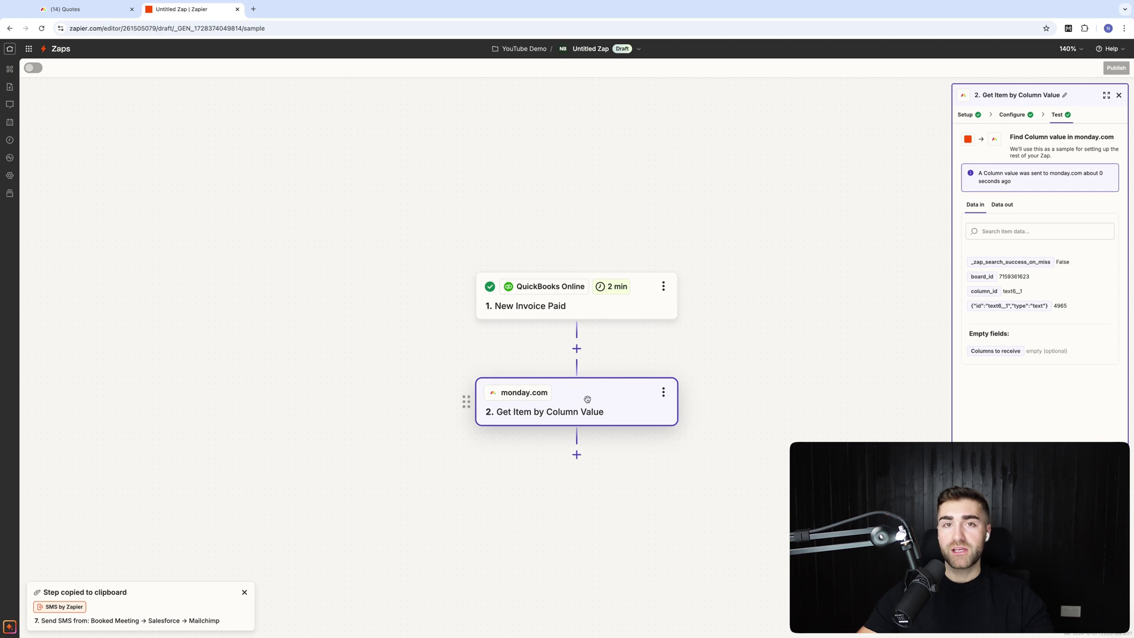
Add a third monday.com step using the Change Multiple Columns Value action
left_click(576, 455)
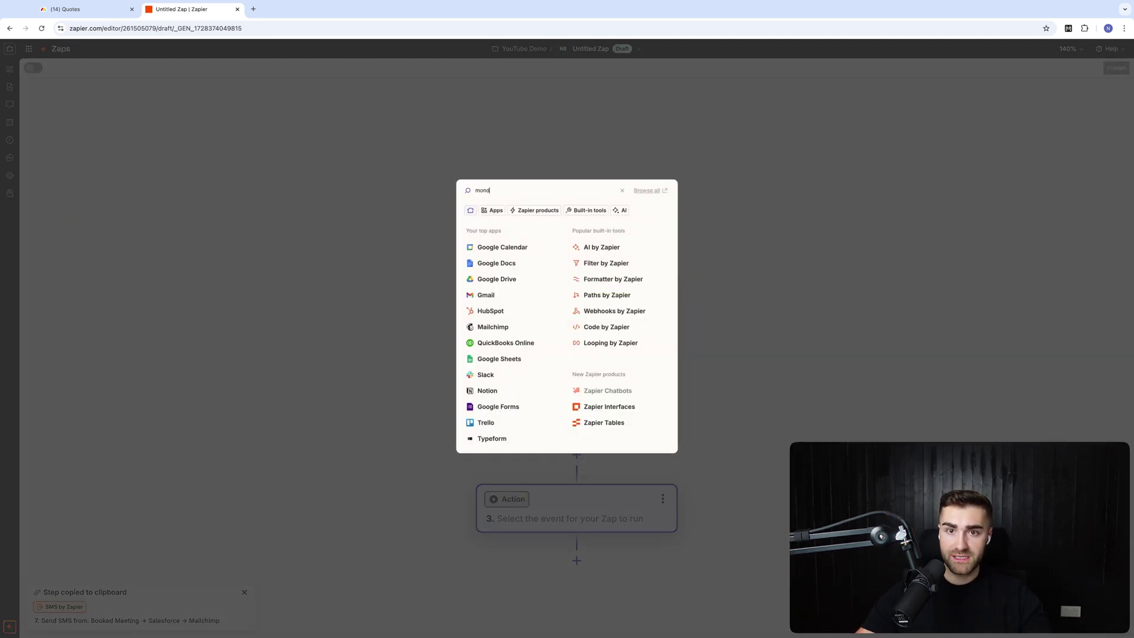
type("monday,.c")
key("BackSpace")
key("BackSpace")
key("BackSpace")
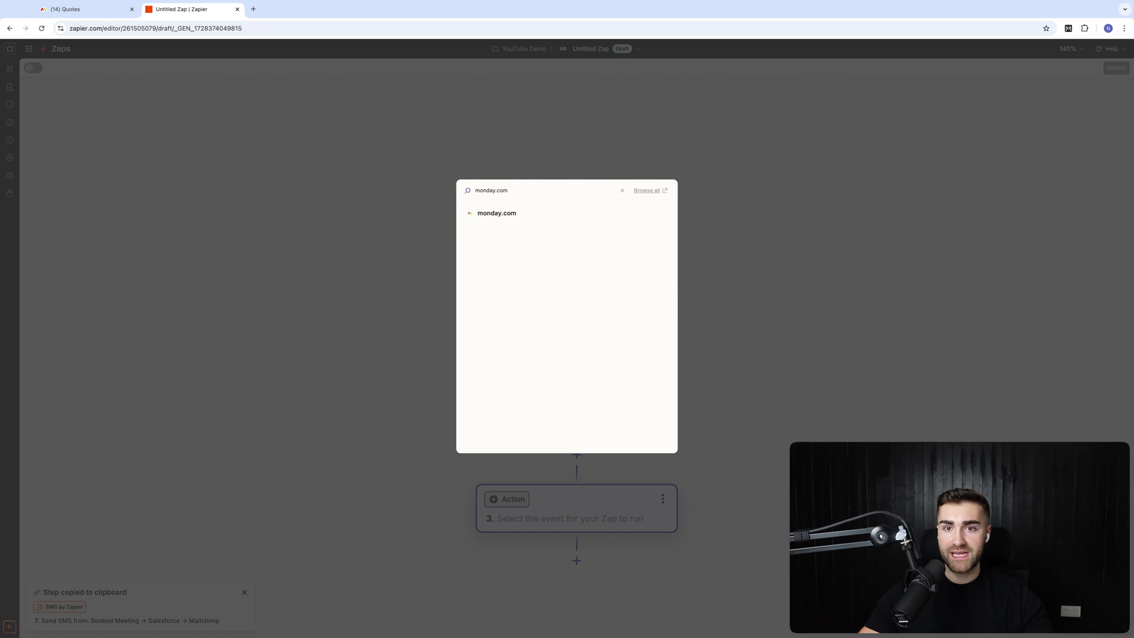
left_click(509, 212)
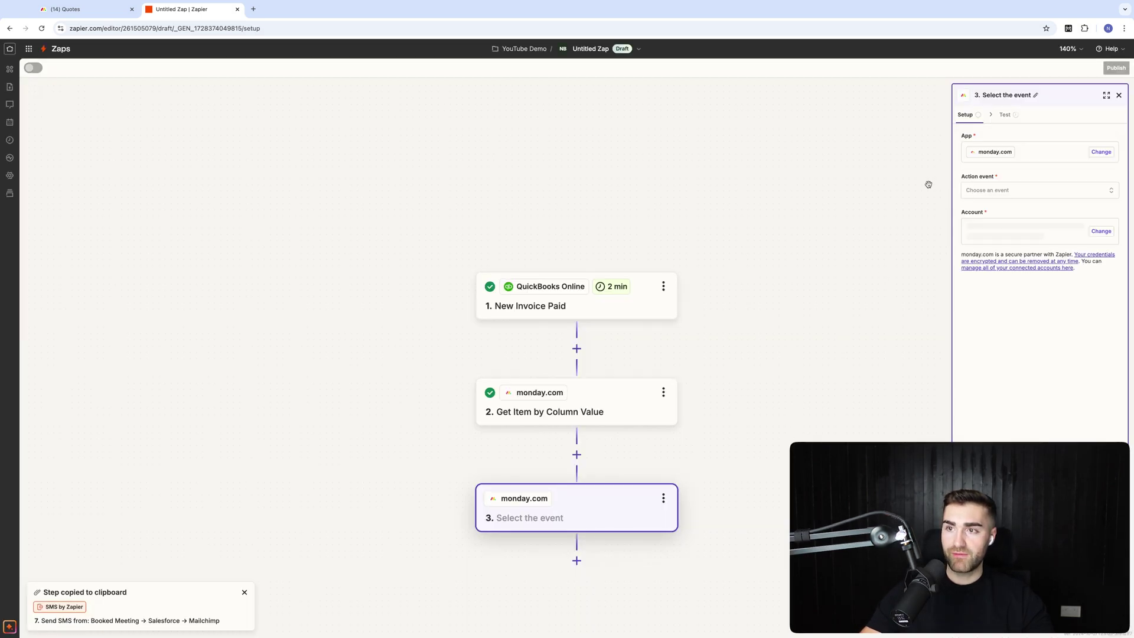
left_click(1013, 192)
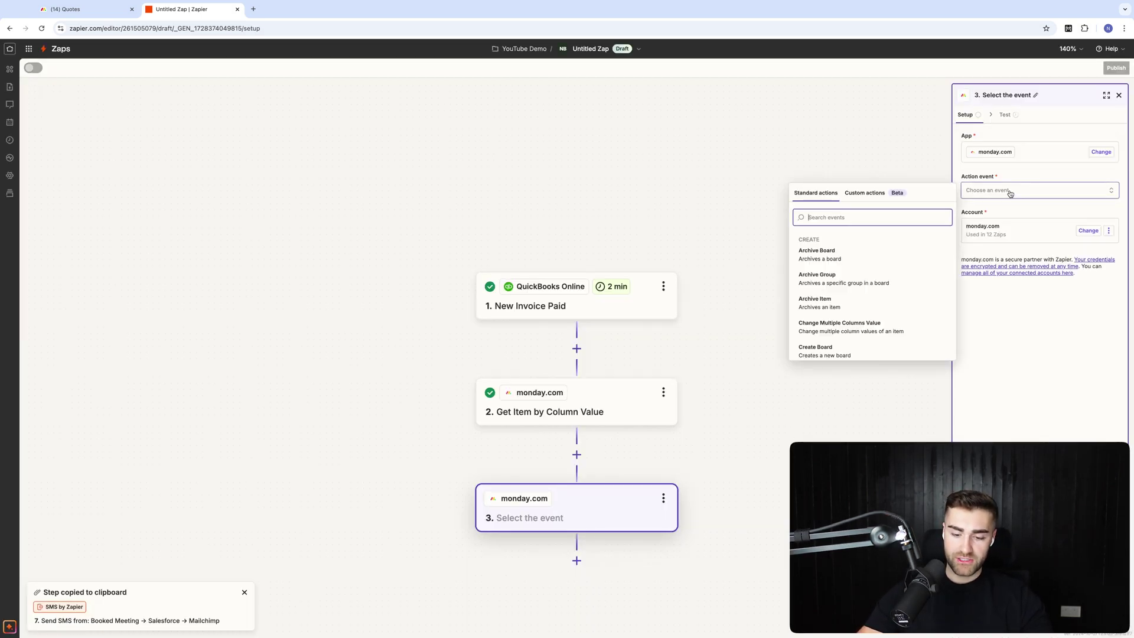
type("change")
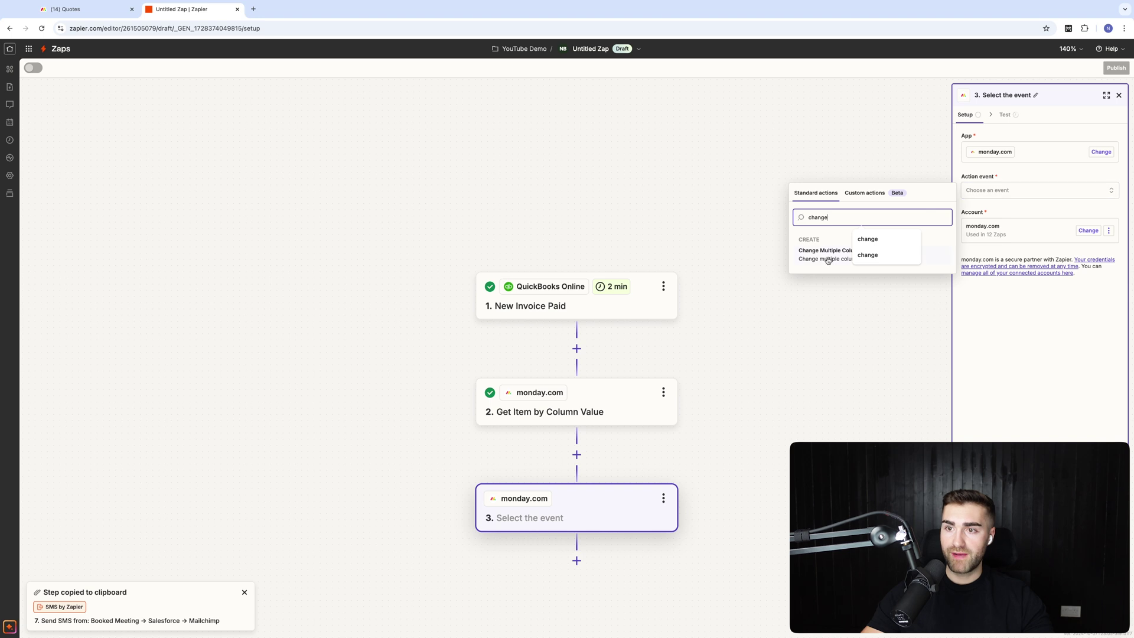
left_click(827, 254)
left_click(995, 152)
Target the Quotes board and set Item ID to a custom value from step 2's item ID
left_click(1020, 155)
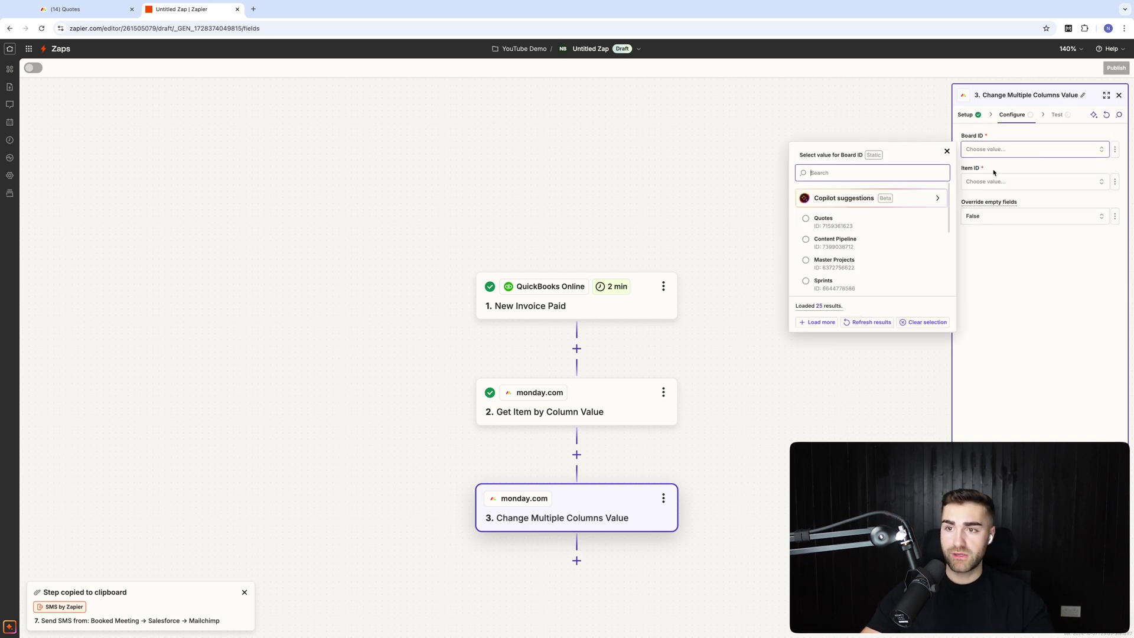
left_click(841, 224)
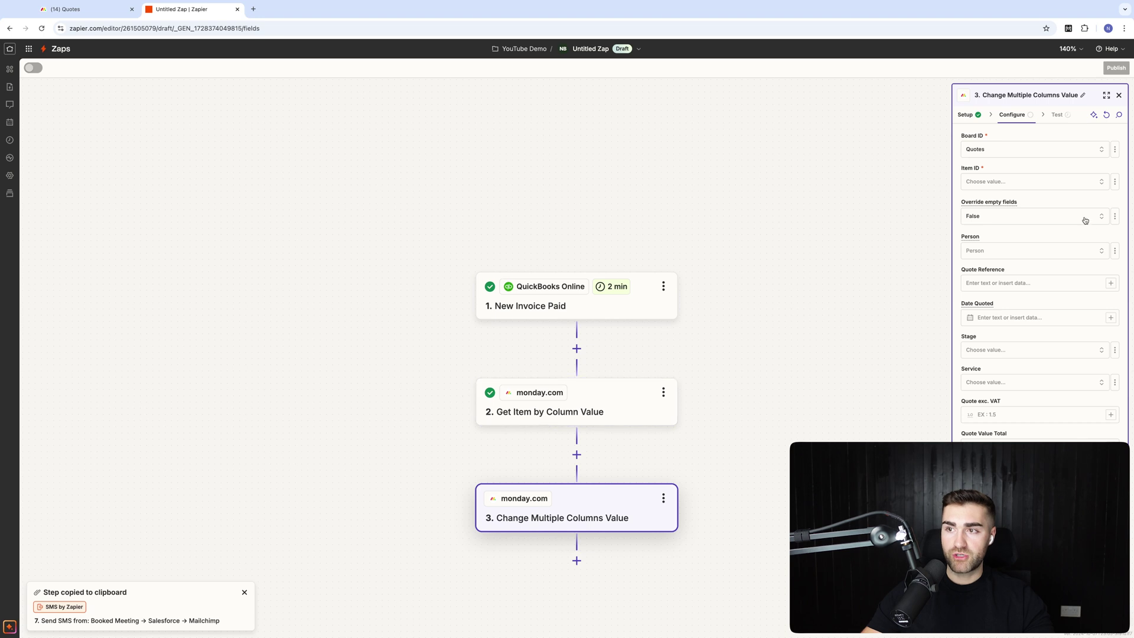
left_click(1114, 181)
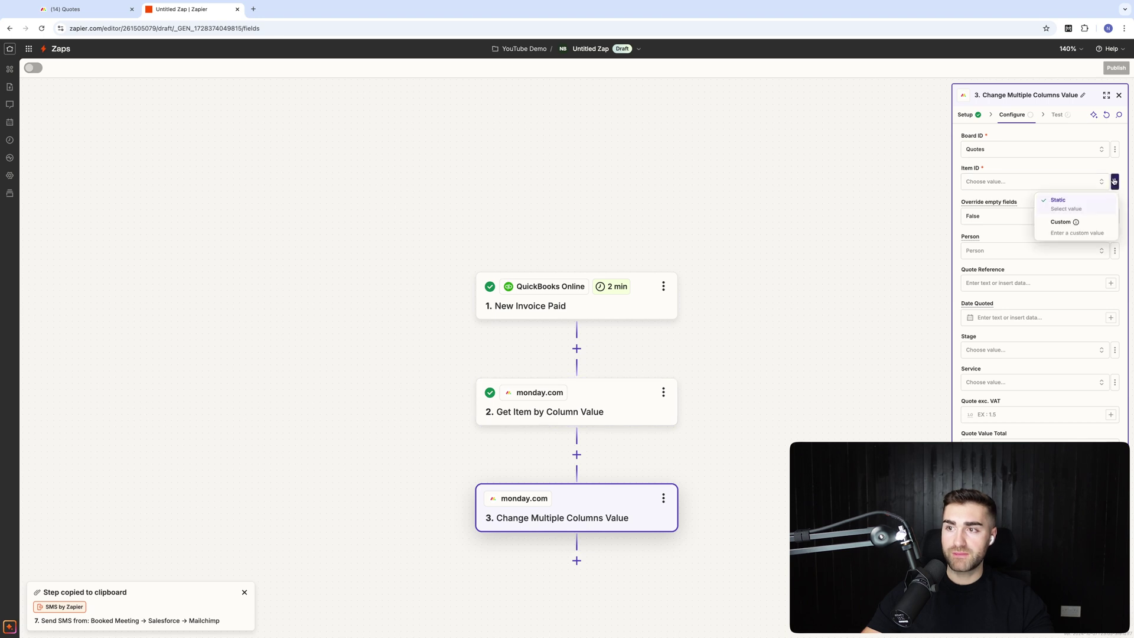
left_click(1052, 229)
left_click(857, 266)
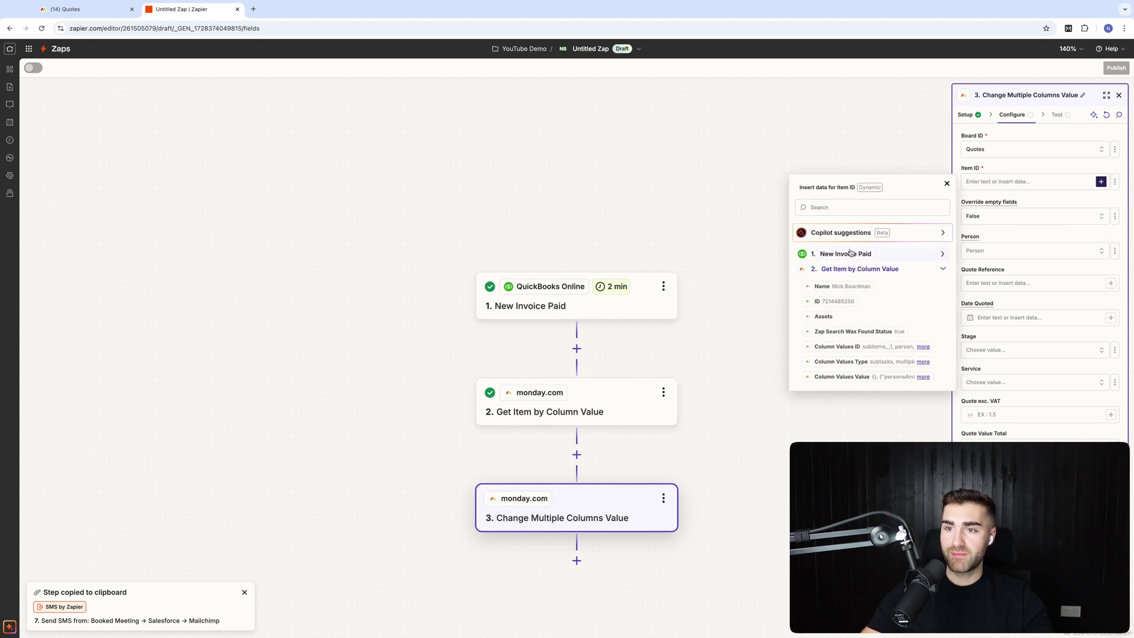
left_click(827, 300)
scroll(1012, 313, "down", 10)
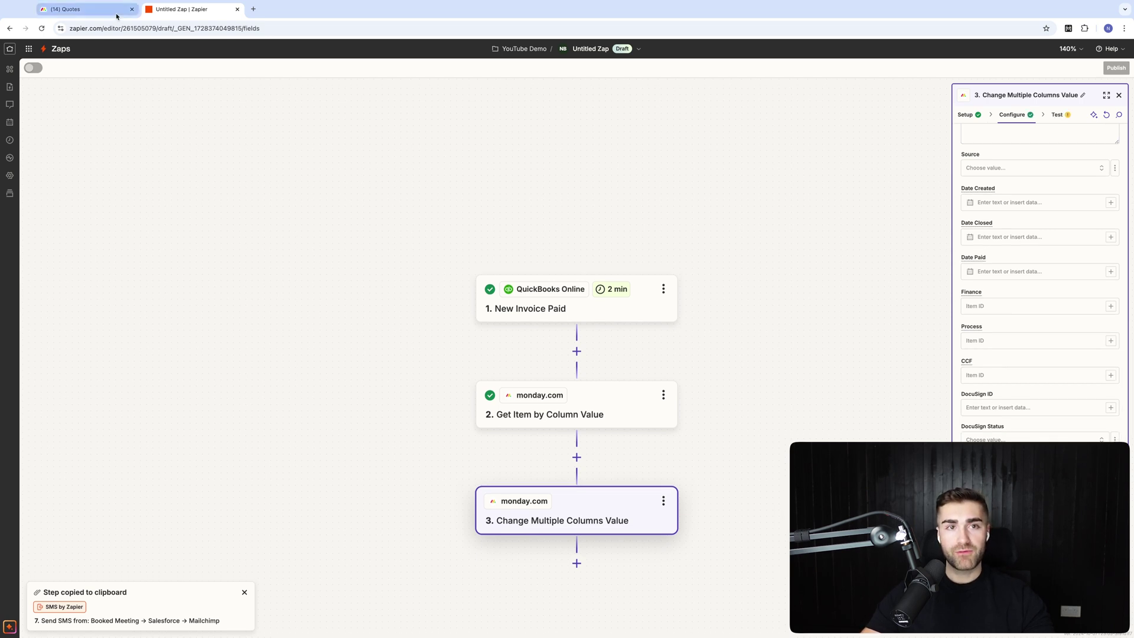
Test the update step and check the quote moved to Paid & Signed on the Quotes board
left_click(66, 9)
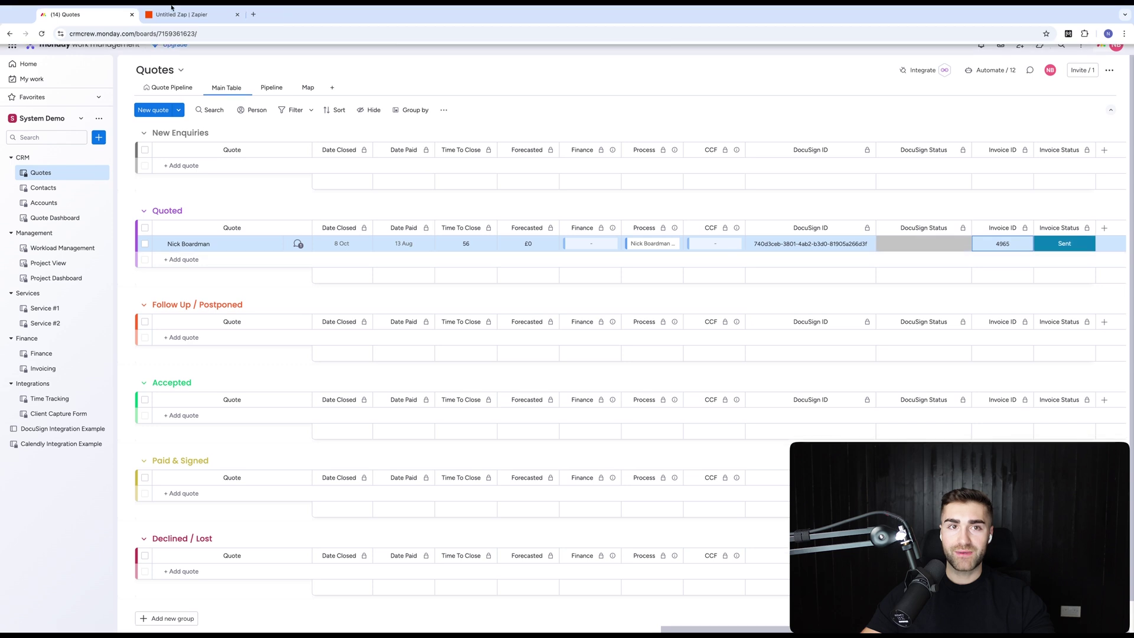
left_click(183, 9)
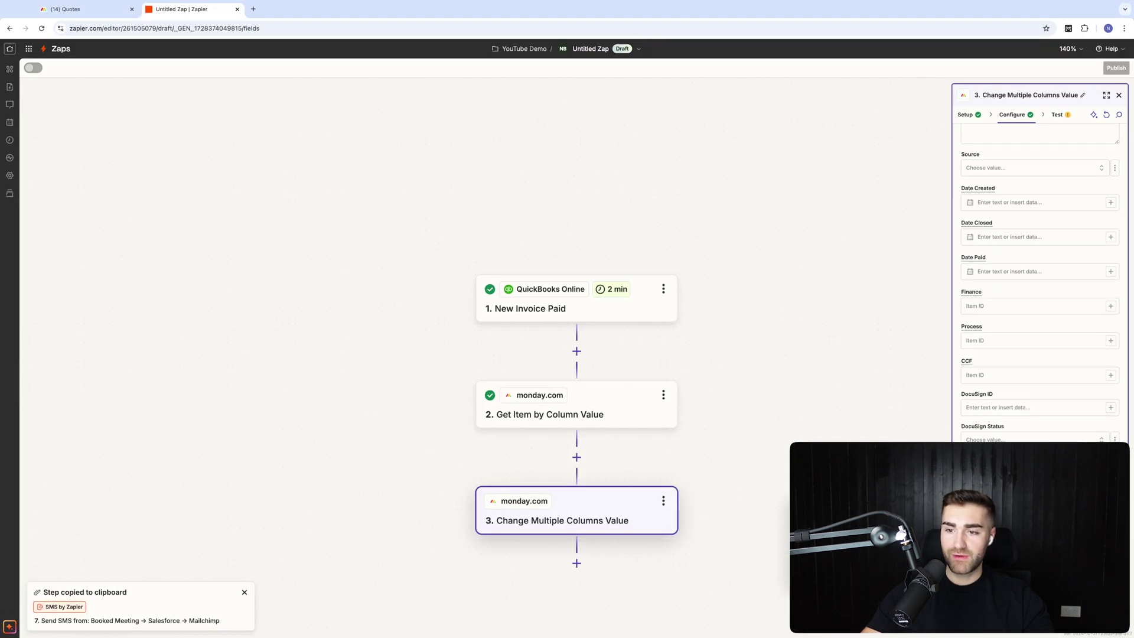
scroll(874, 208, "down", 1)
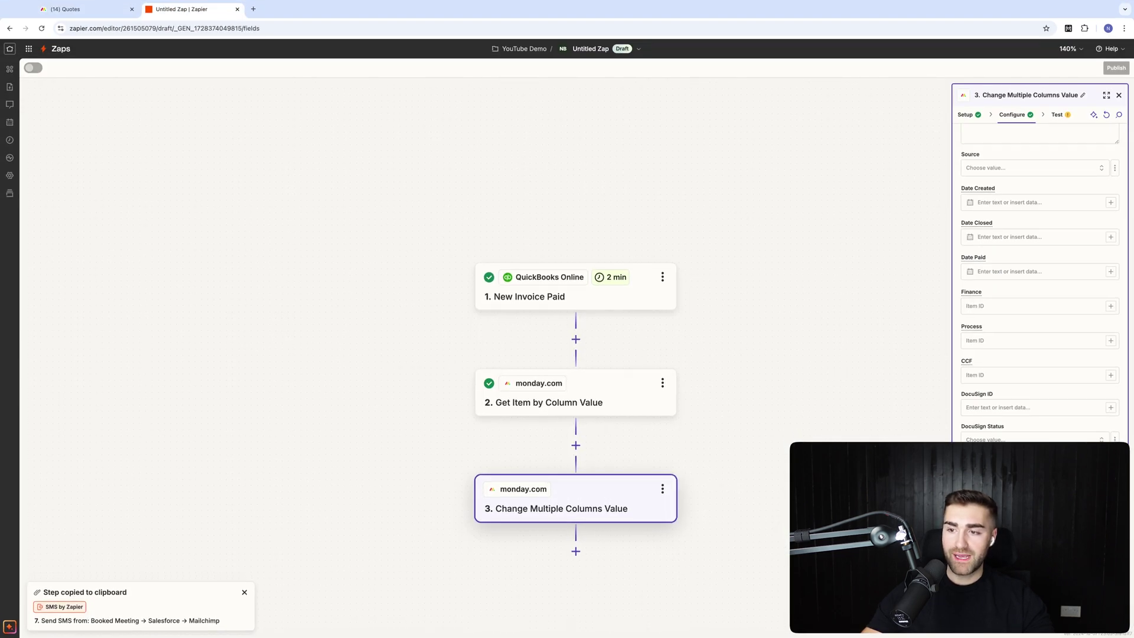
left_click(1057, 115)
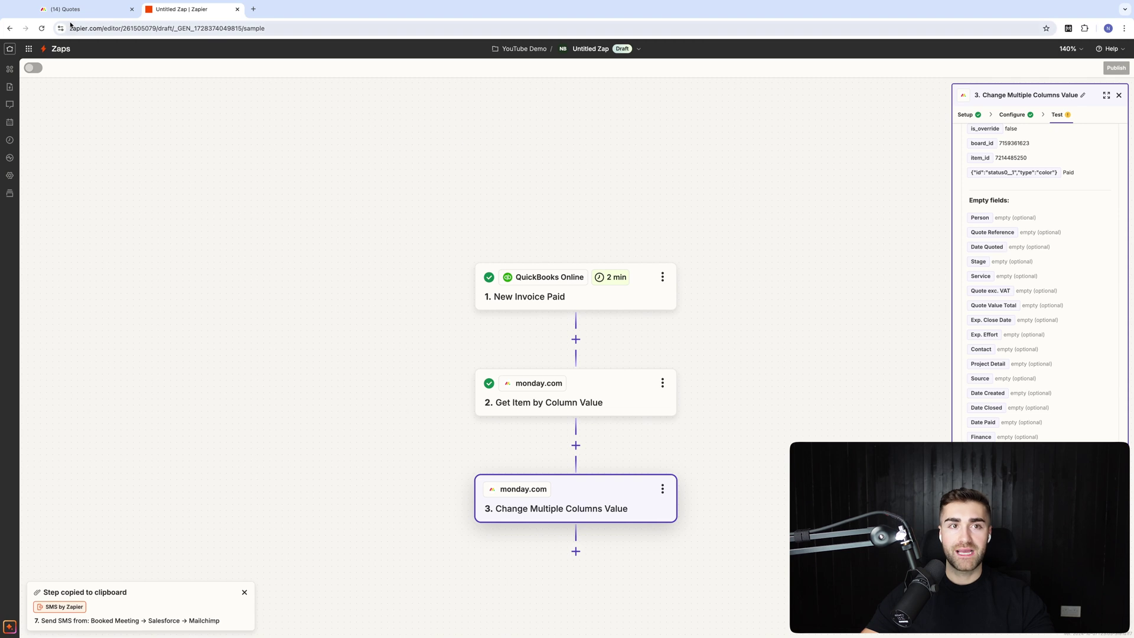
key("ctrl+1")
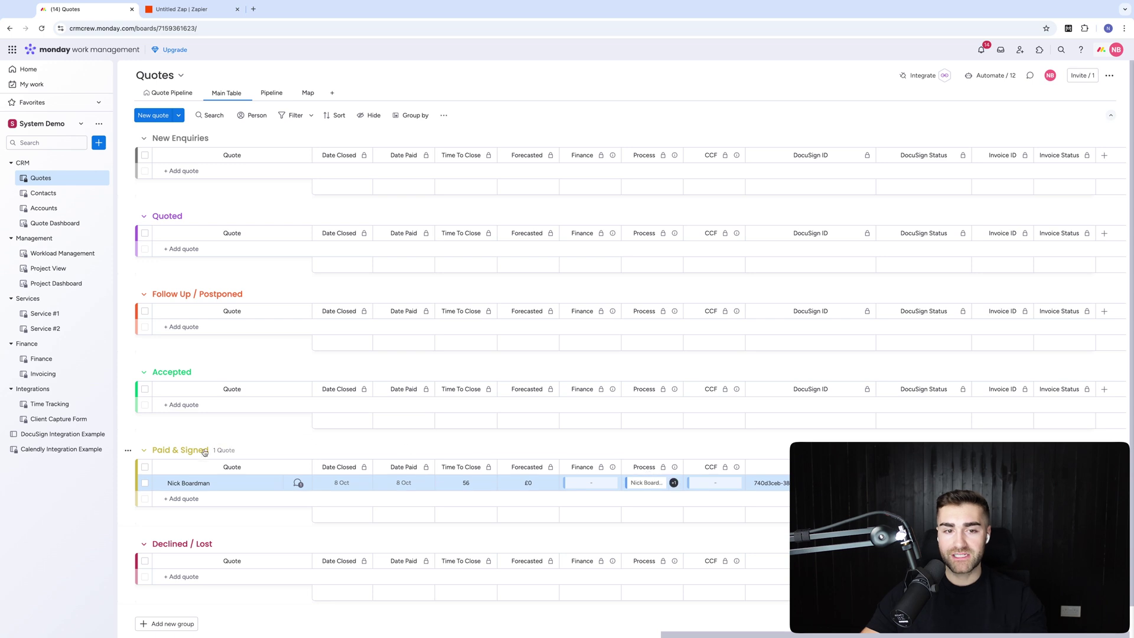
Inspect the paid quote's Stage options and the board's automations, then return to Zapier
scroll(328, 459, "left", 10)
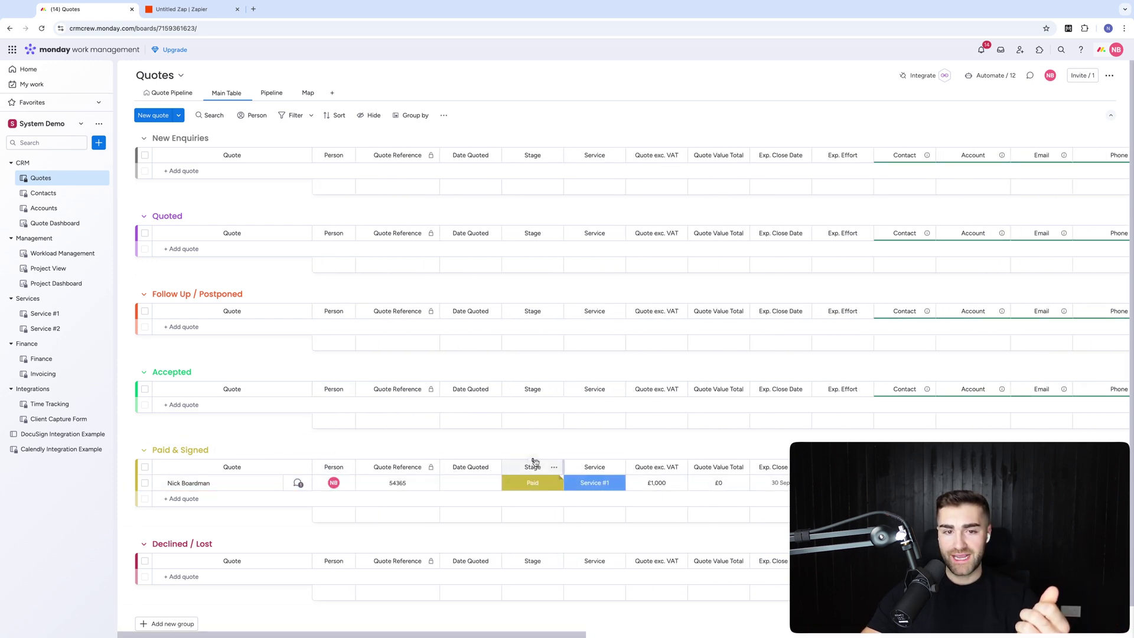
left_click(539, 483)
left_click(539, 483)
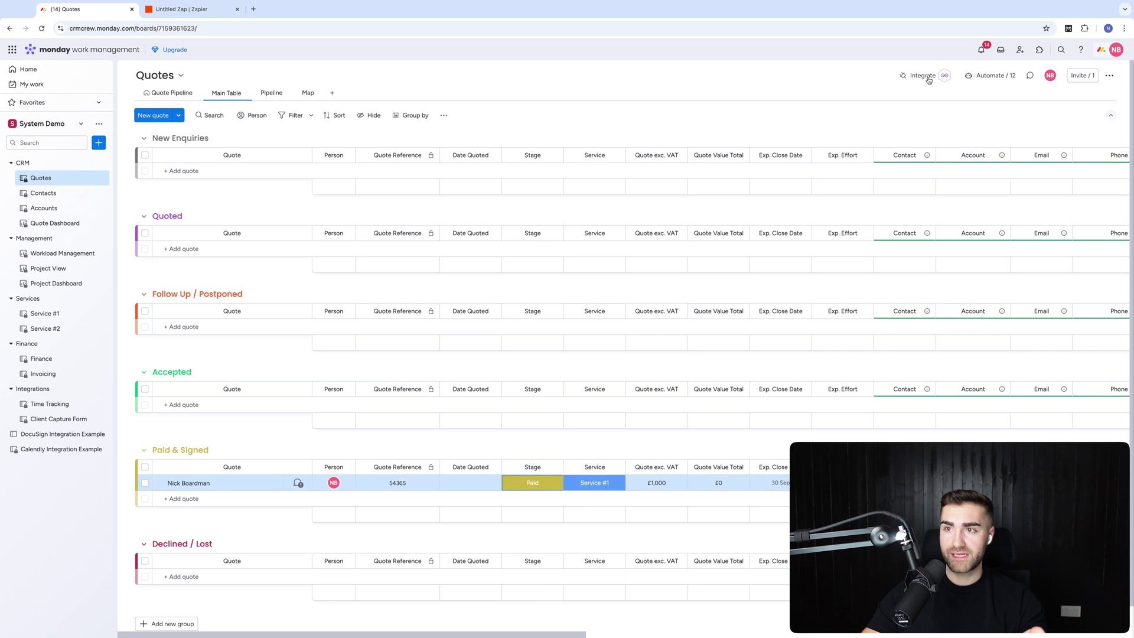
left_click(992, 75)
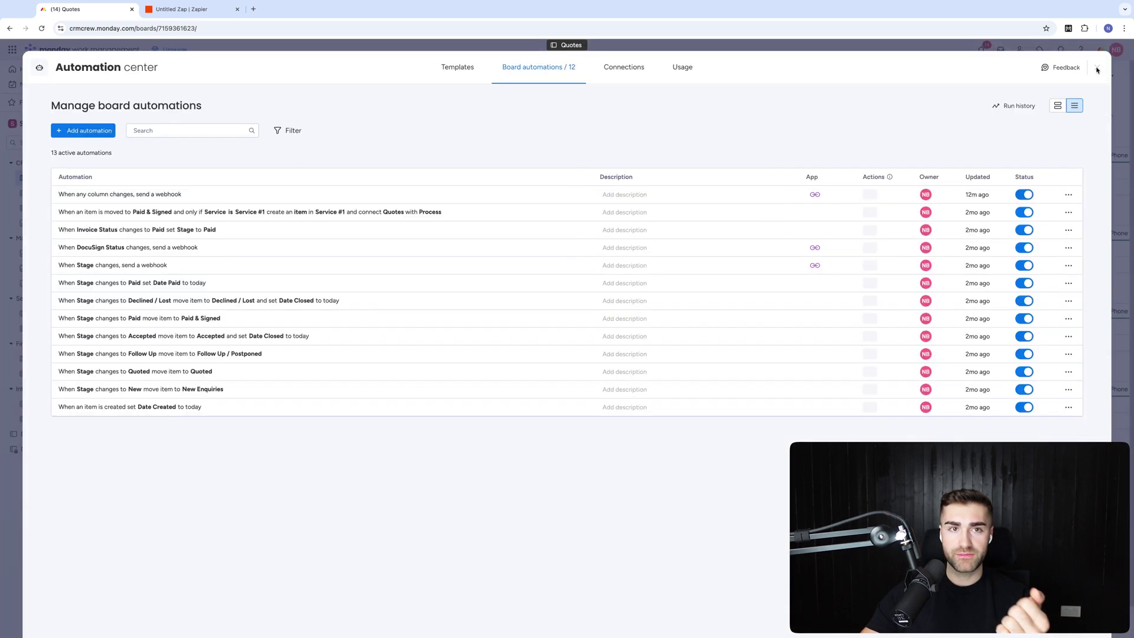
key("Escape")
left_click(183, 9)
scroll(683, 253, "down", 2)
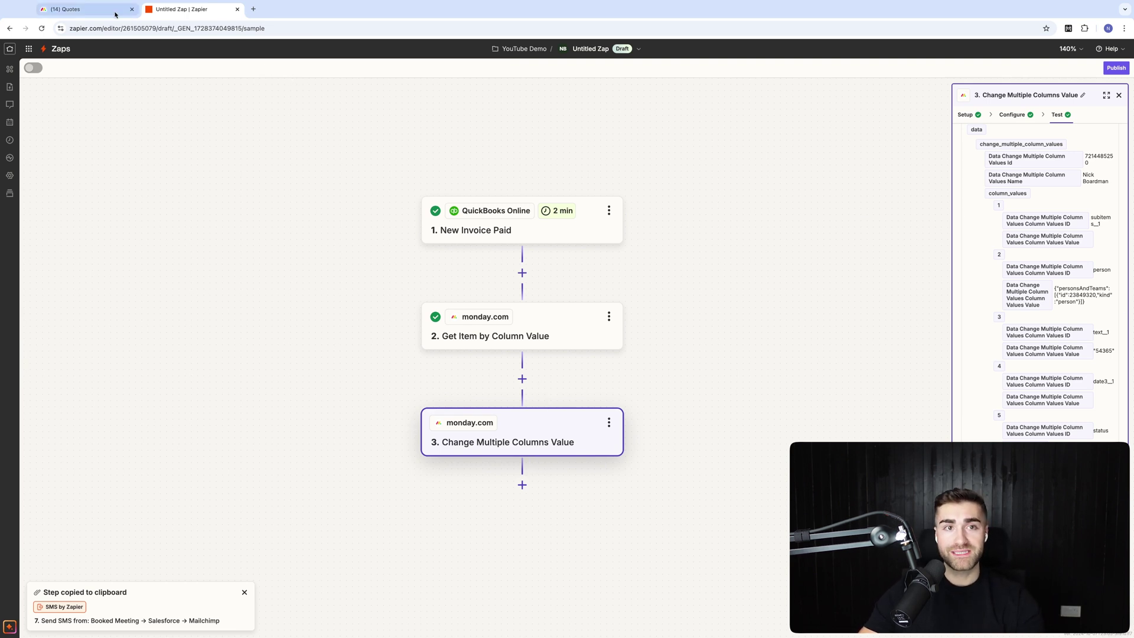
left_click(83, 8)
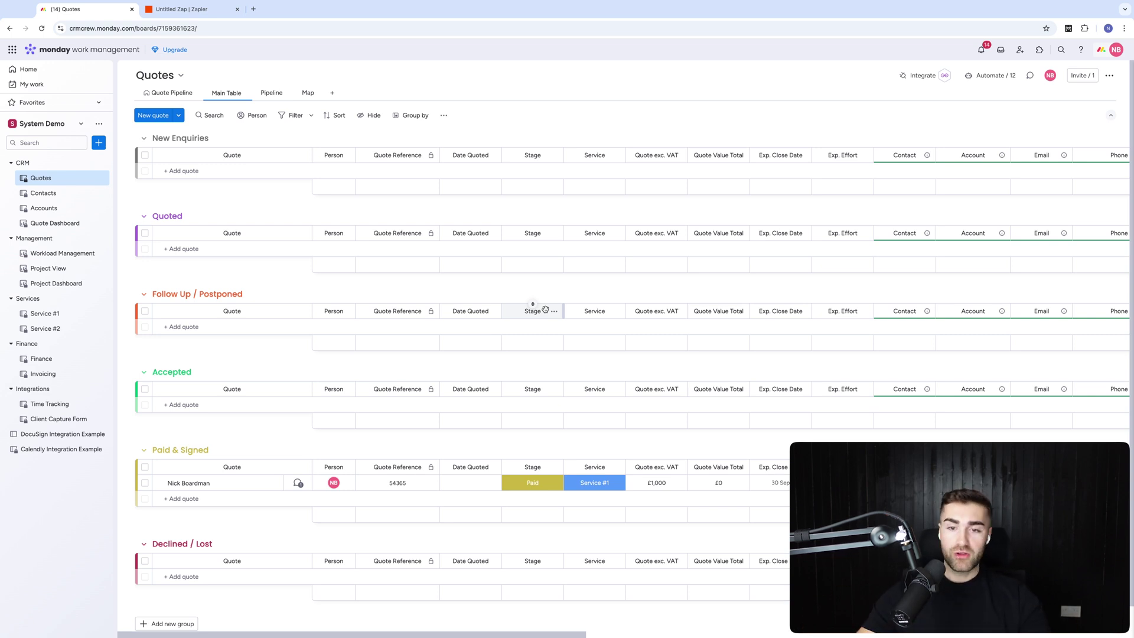
left_click(199, 11)
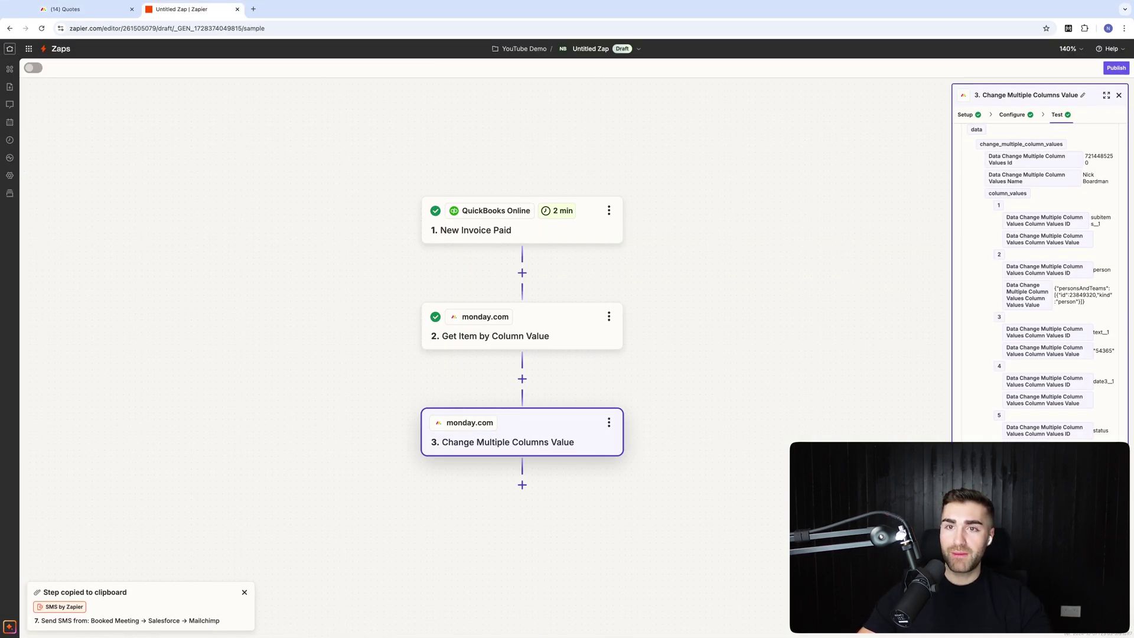
Rename the Zap to 'QBO Invoice Paid → Find Quote → Update Quote' and publish it
left_click(600, 48)
left_click(648, 72)
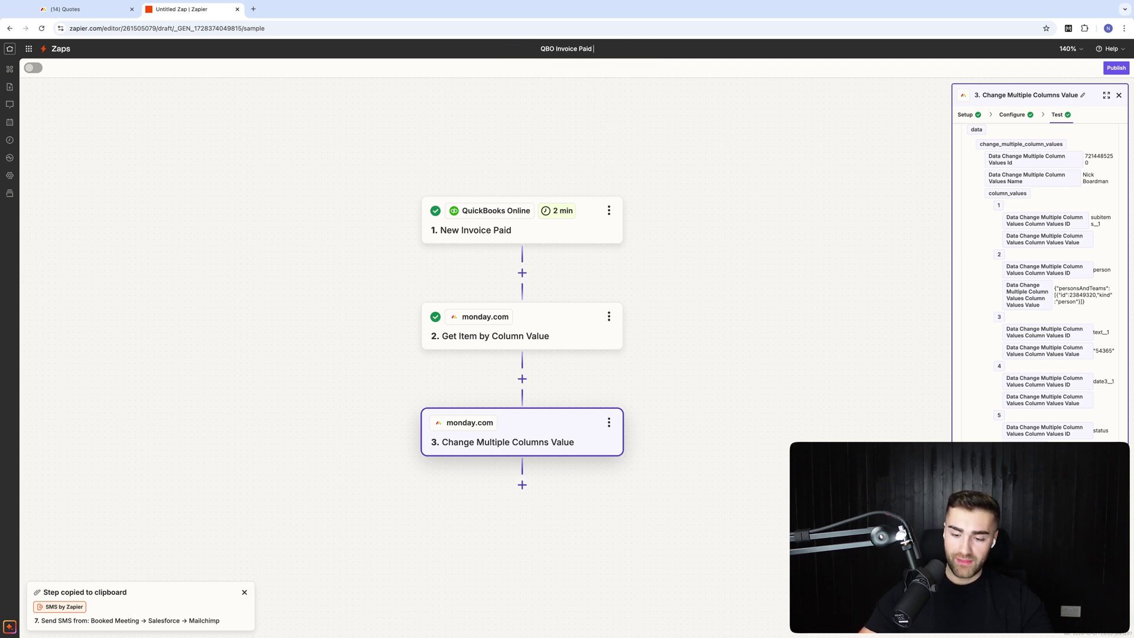
type("QBO Invoice Paid → Find")
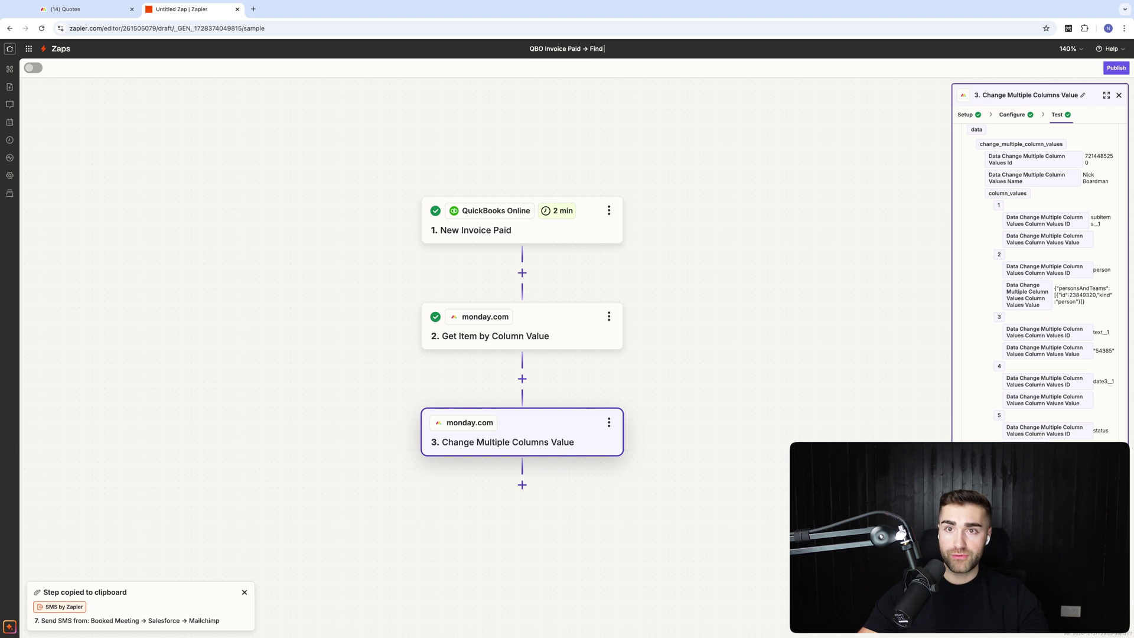
type(" Quote →")
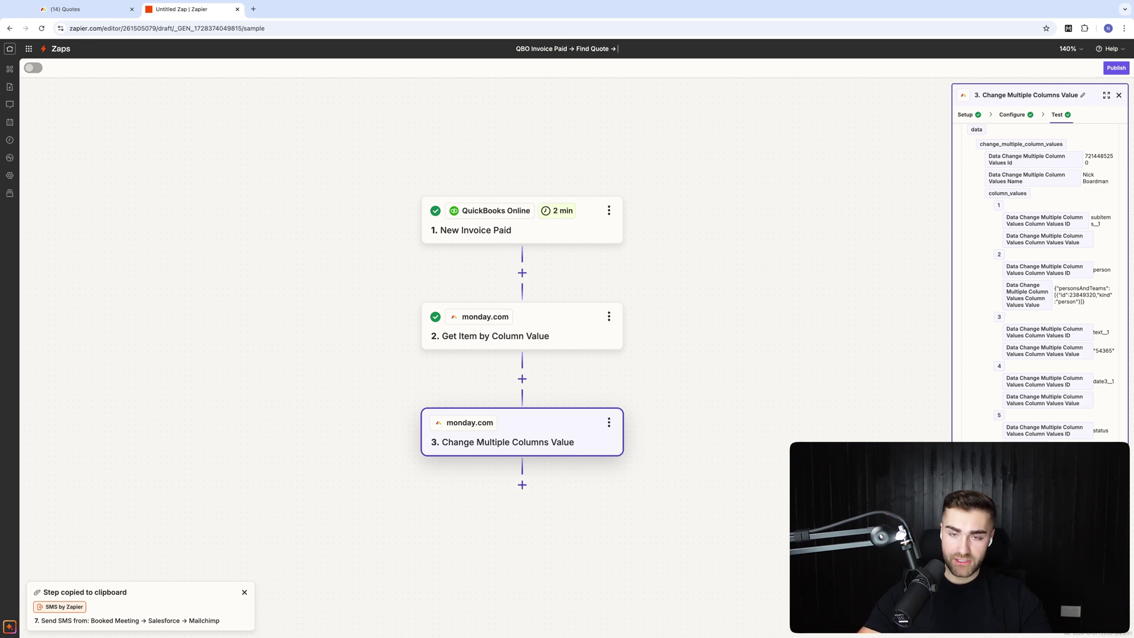
type(" Update Quote")
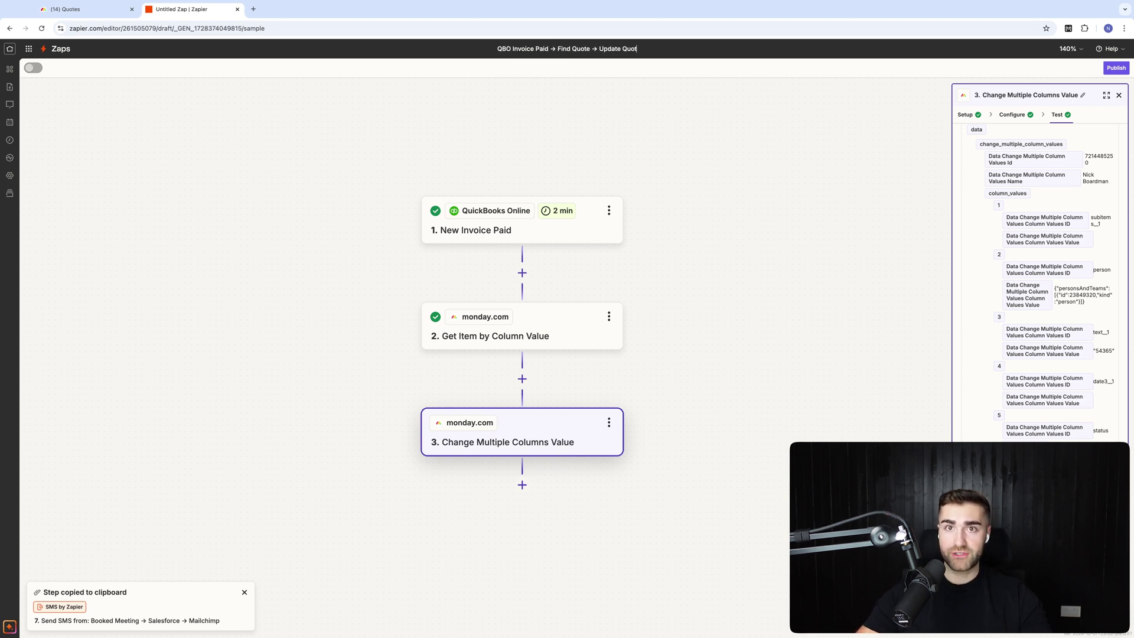
key("Return")
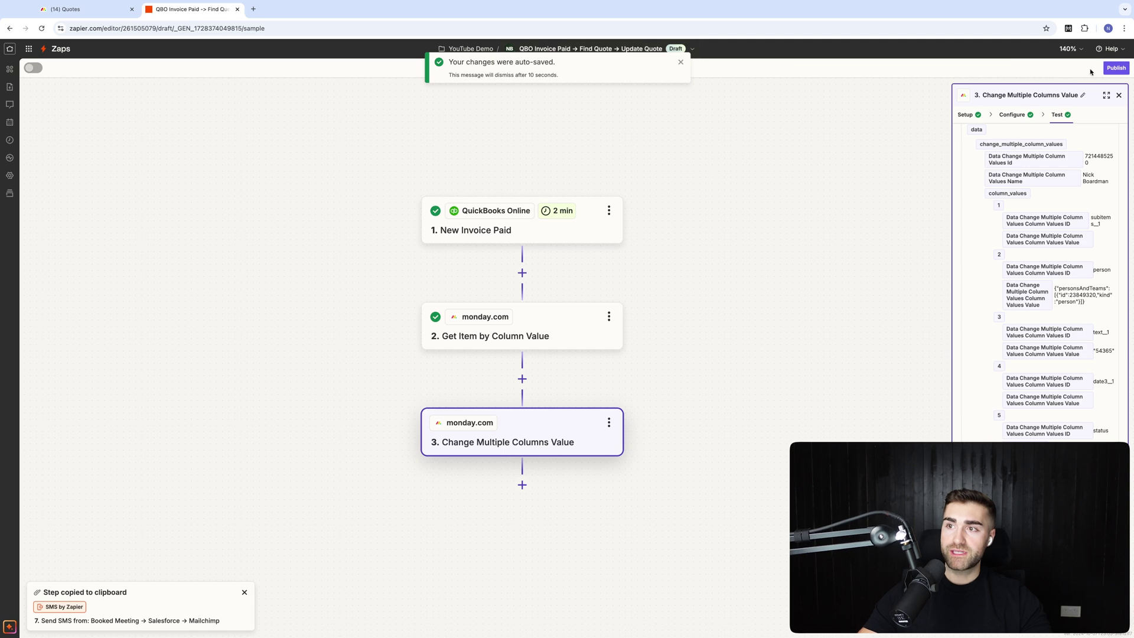
left_click(1106, 71)
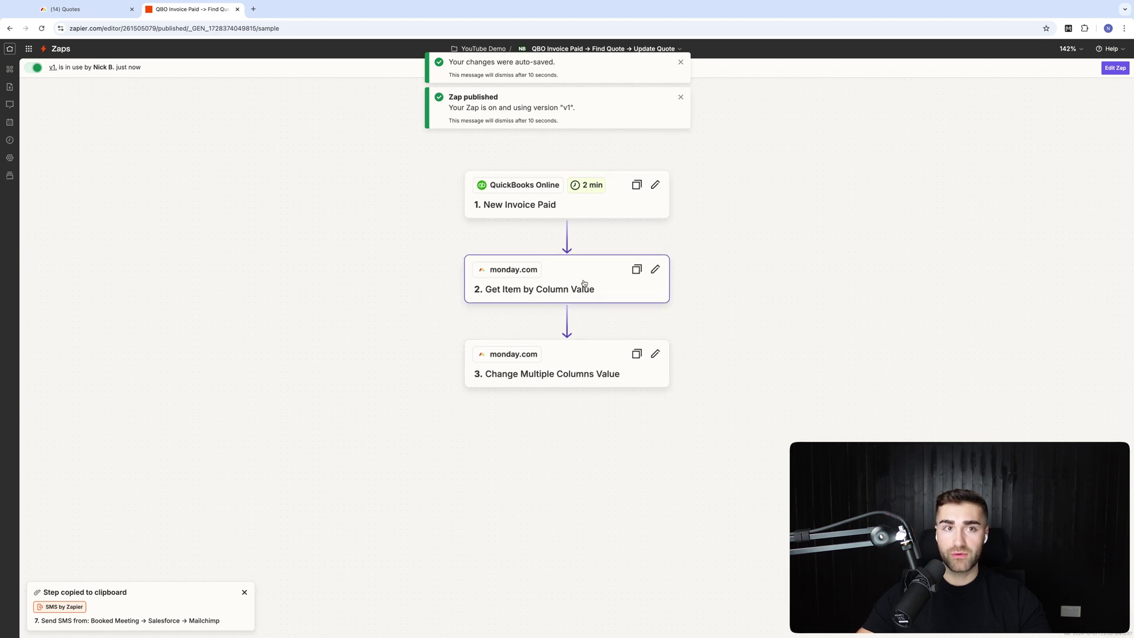
Return to the monday.com Quotes board tab once the Zap is published as v1
left_click(84, 9)
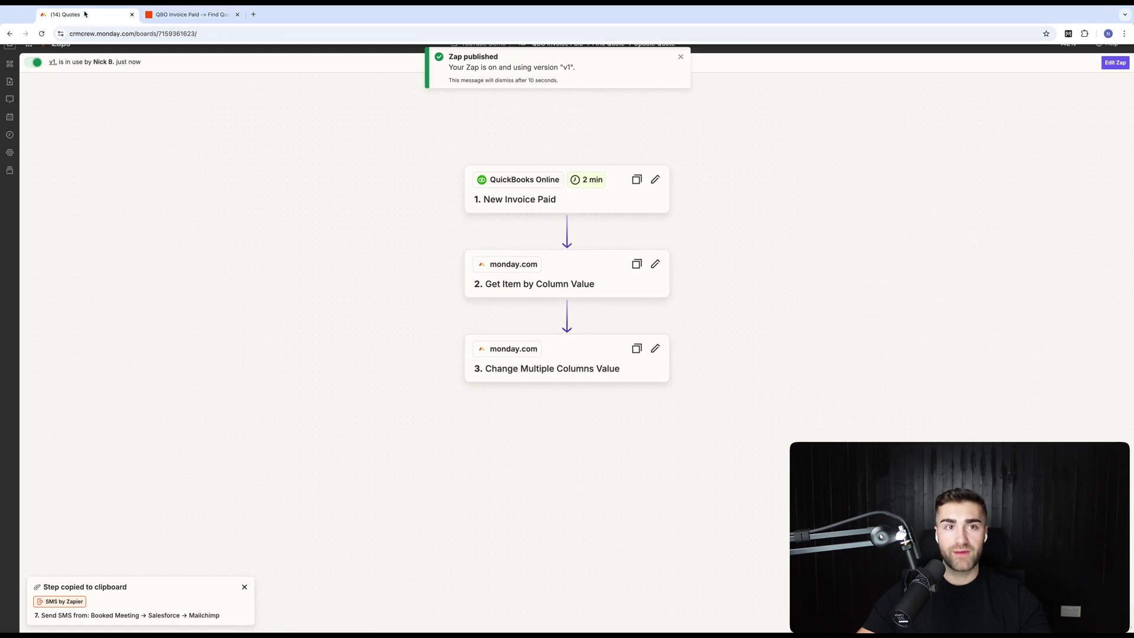